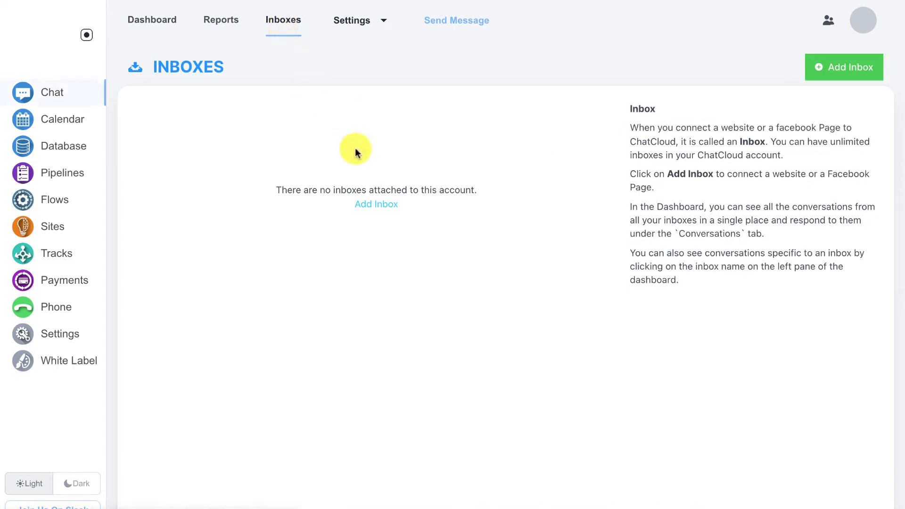
Step: Begin adding a new inbox to reach the Choose a channel step
{"action": "left_click", "coordinate": [368, 204]}
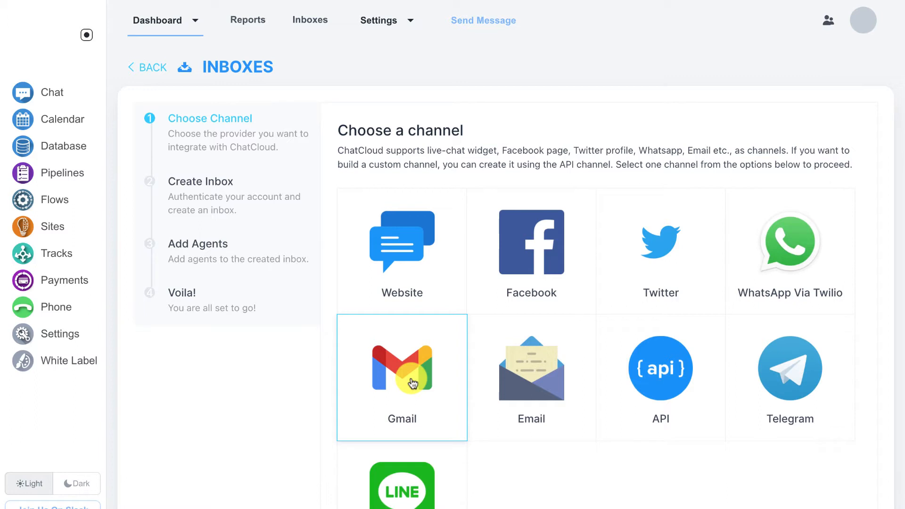
Step: Create an Email channel named 'Joes Inbox' for the demo Gmail address
{"action": "left_click", "coordinate": [507, 380]}
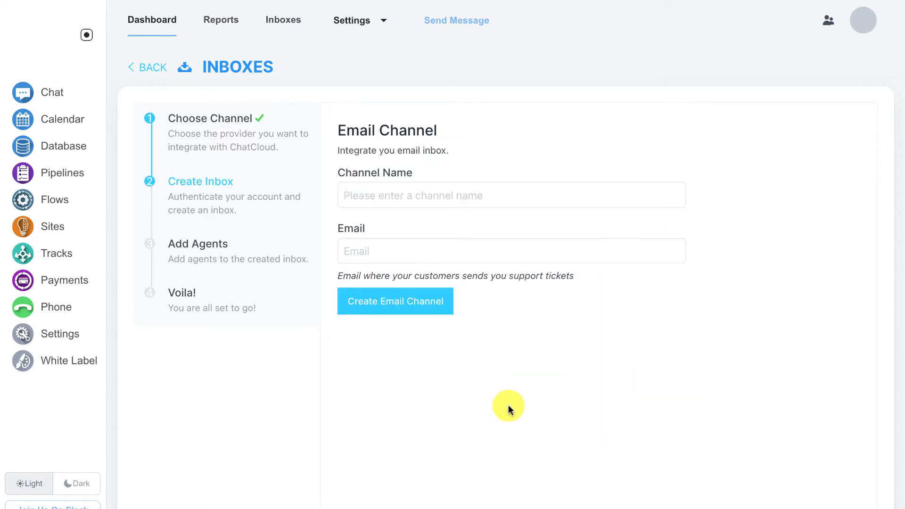
{"action": "left_click", "coordinate": [370, 183]}
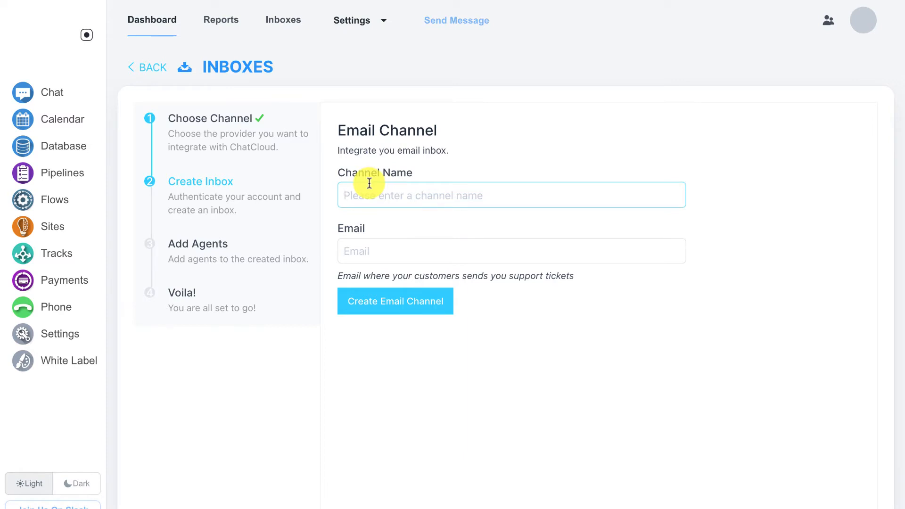
{"action": "type", "text": "J"}
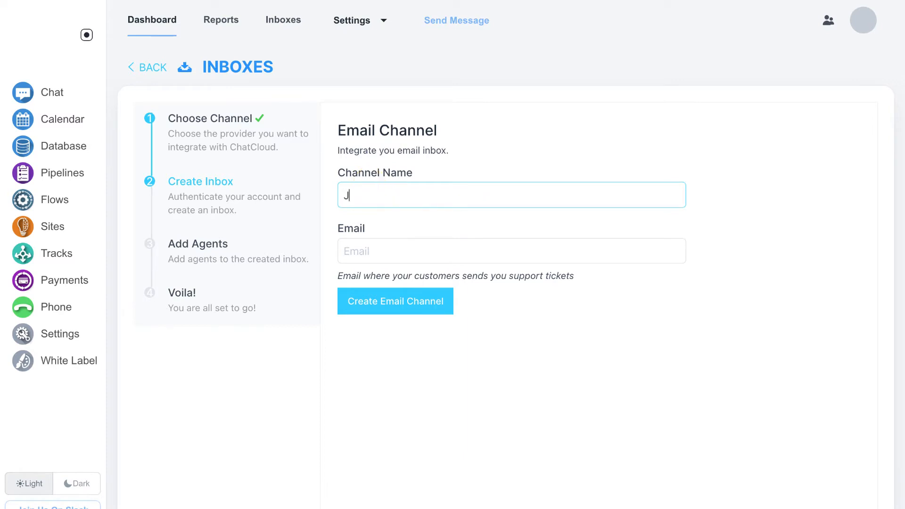
{"action": "type", "text": "oes Inbox"}
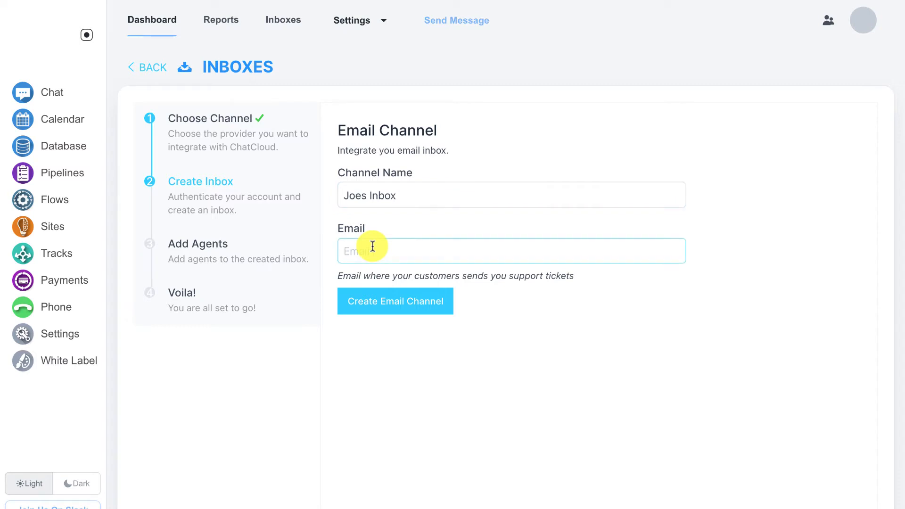
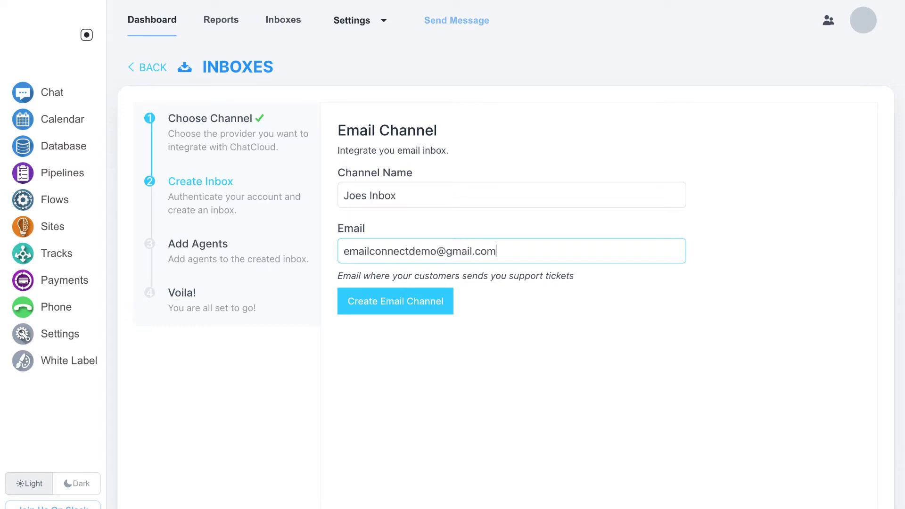
{"action": "left_click", "coordinate": [375, 297]}
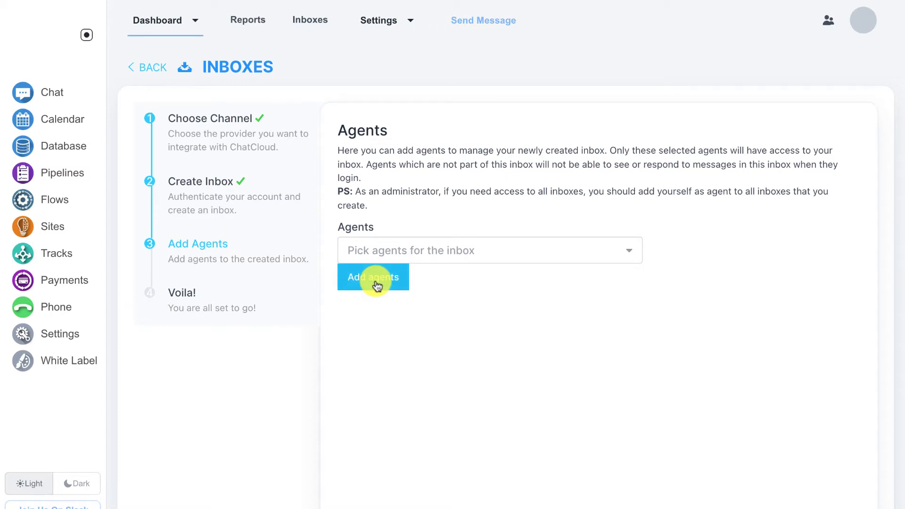
Step: Complete the Add Agents step so Joes Inbox is ready with its forwarding address
{"action": "left_click", "coordinate": [377, 283]}
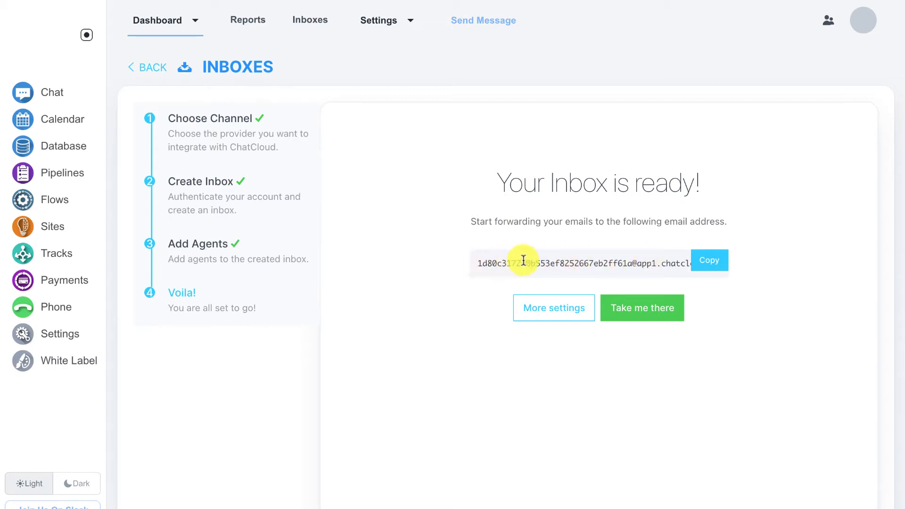
Step: Copy the Joes Inbox forwarding email address from the ready screen
{"action": "left_click", "coordinate": [699, 263]}
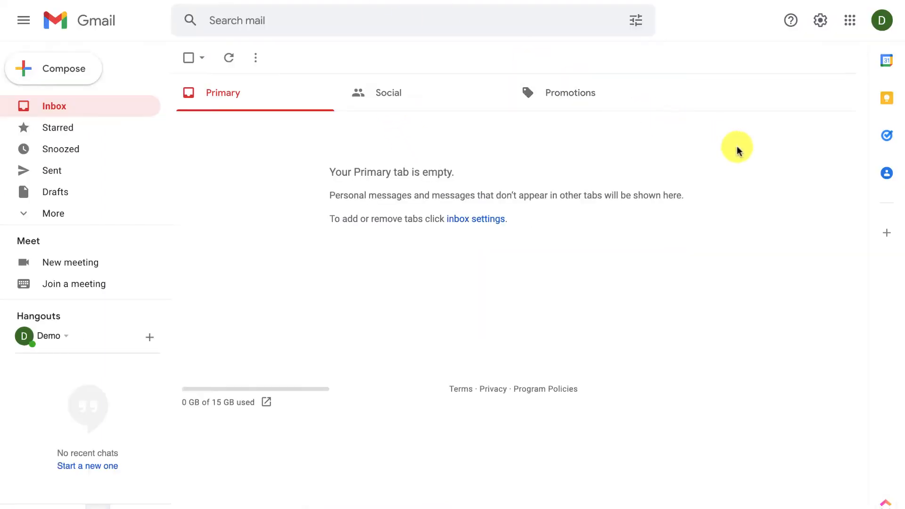
Step: In Gmail's Forwarding and POP/IMAP settings, add the pasted ChatCloud address as a forwarding address
{"action": "left_click", "coordinate": [820, 21]}
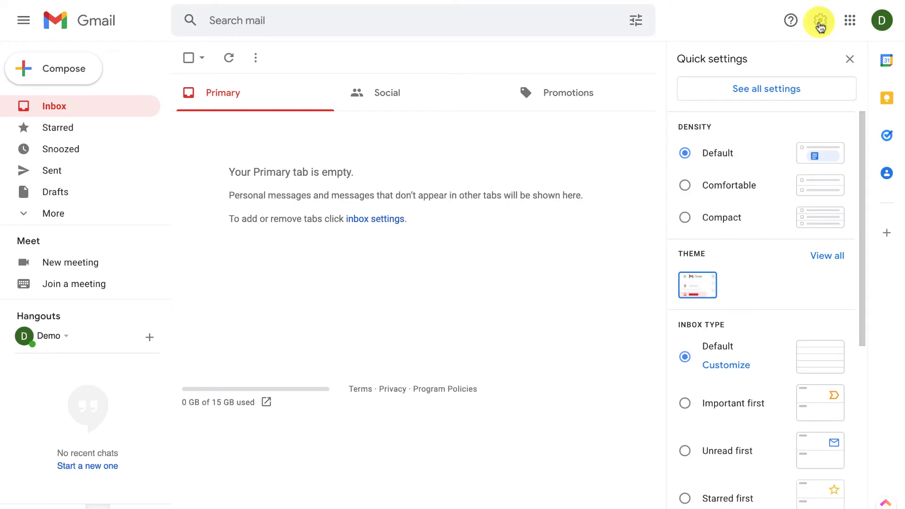
{"action": "left_click", "coordinate": [783, 93]}
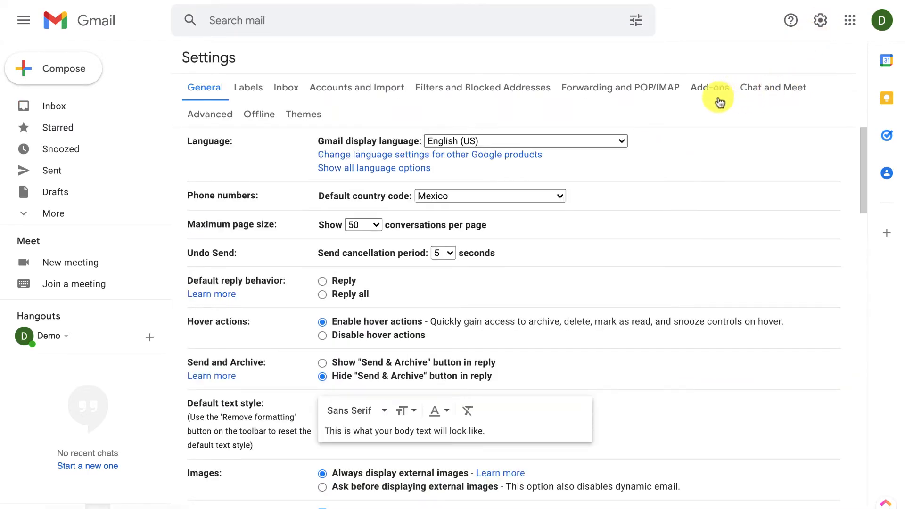
{"action": "left_click", "coordinate": [619, 92]}
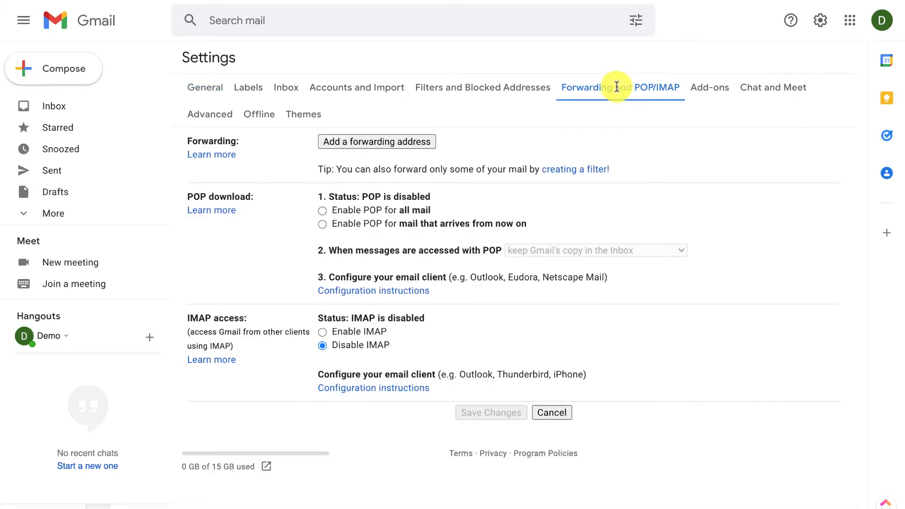
{"action": "left_click", "coordinate": [414, 146]}
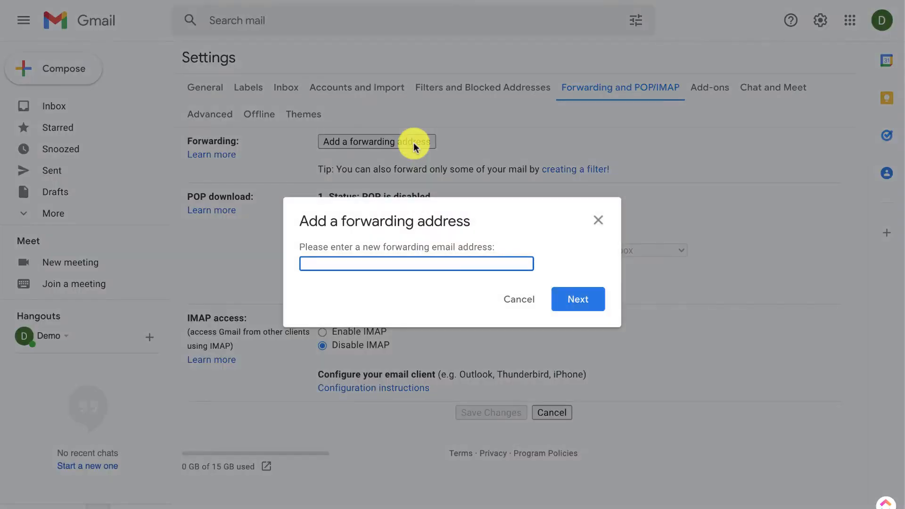
{"action": "key", "text": "ctrl+v"}
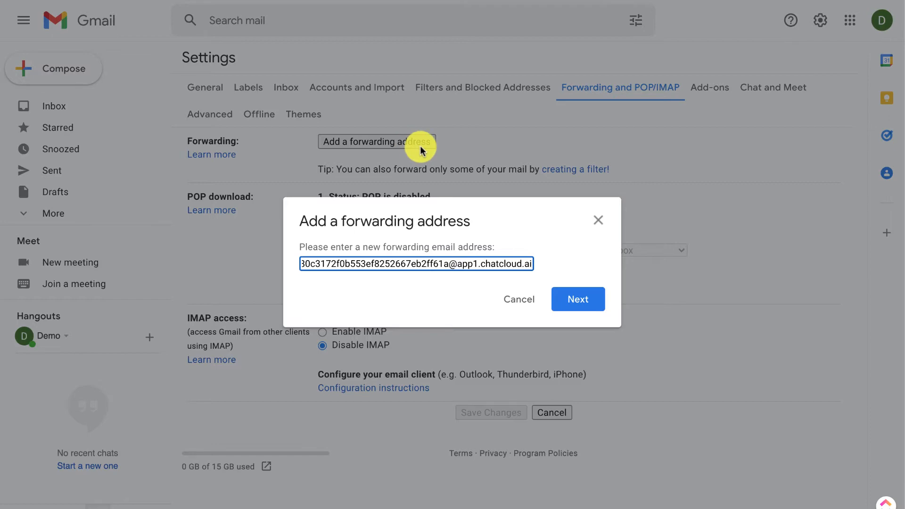
{"action": "left_click", "coordinate": [577, 301]}
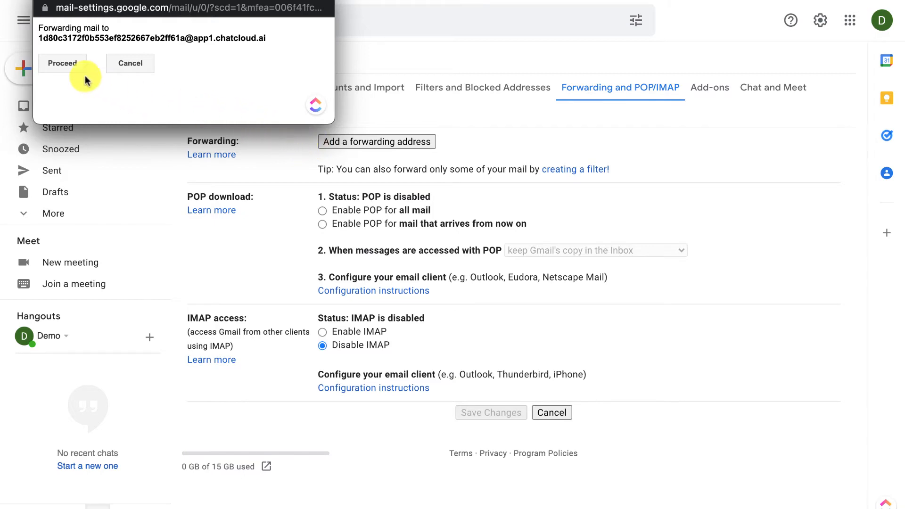
{"action": "left_click", "coordinate": [69, 65]}
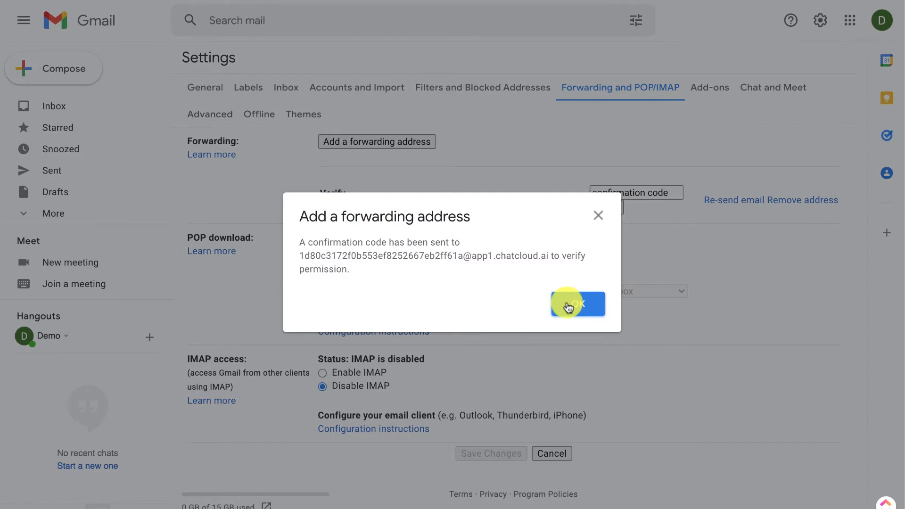
{"action": "left_click", "coordinate": [569, 308]}
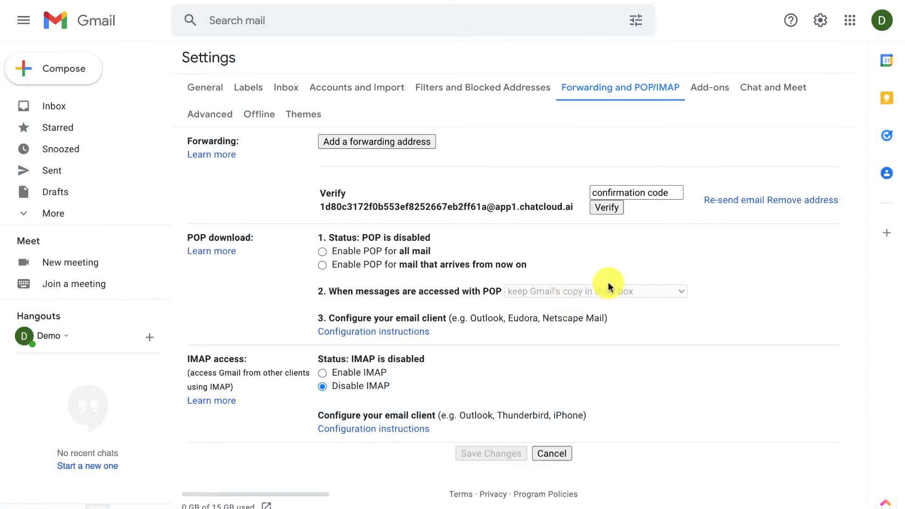
{"action": "left_click", "coordinate": [651, 193]}
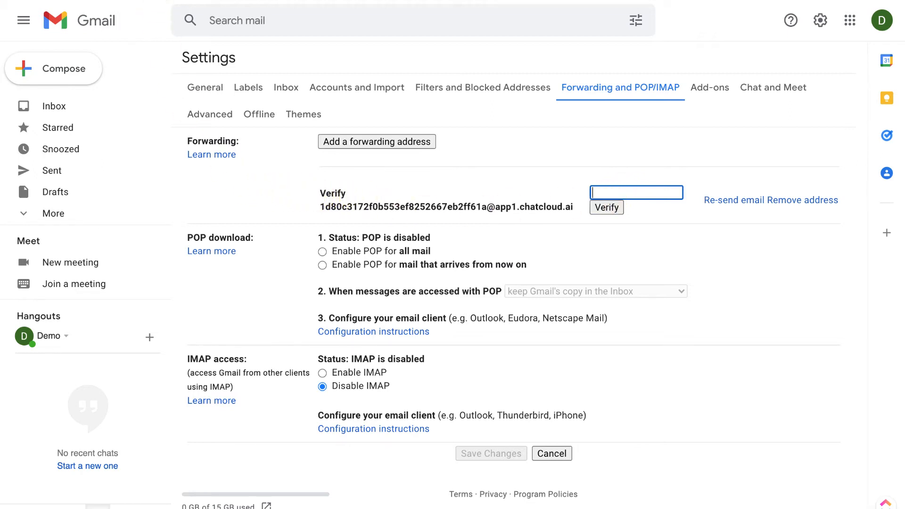
Step: Open the Gmail forwarding confirmation conversation under All in ChatCloud's Joes Inbox
{"action": "left_click", "coordinate": [146, 1]}
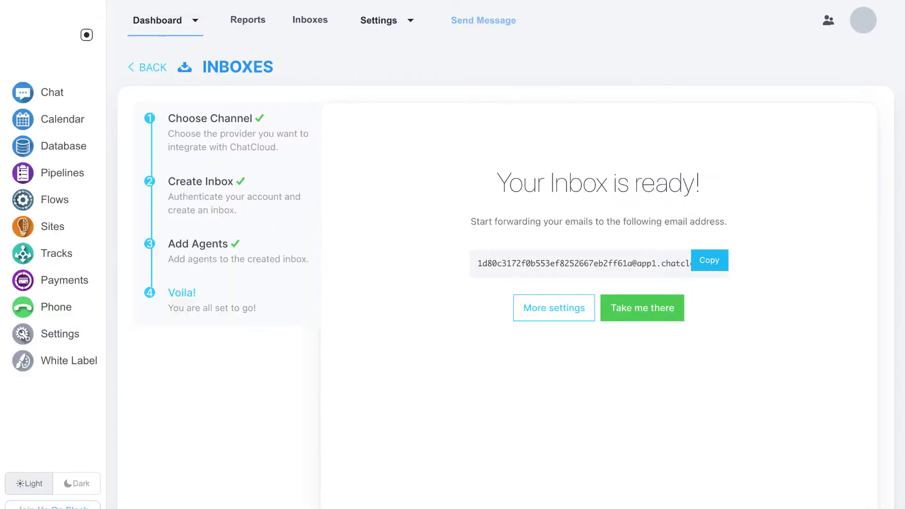
{"action": "left_click", "coordinate": [644, 315]}
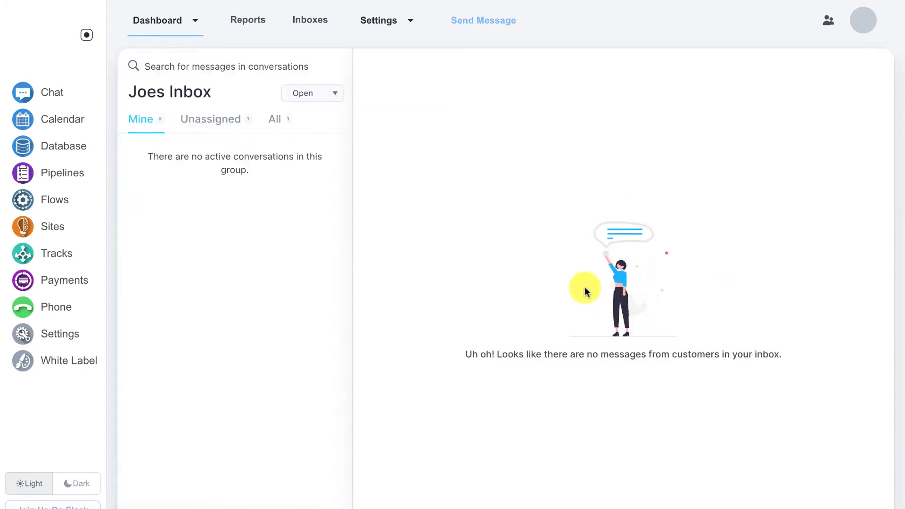
{"action": "left_click", "coordinate": [282, 124]}
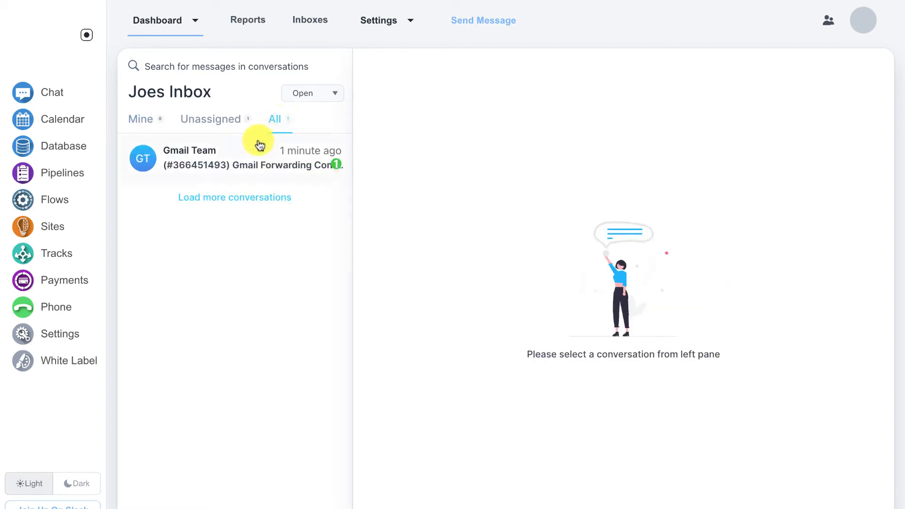
{"action": "left_click", "coordinate": [251, 155]}
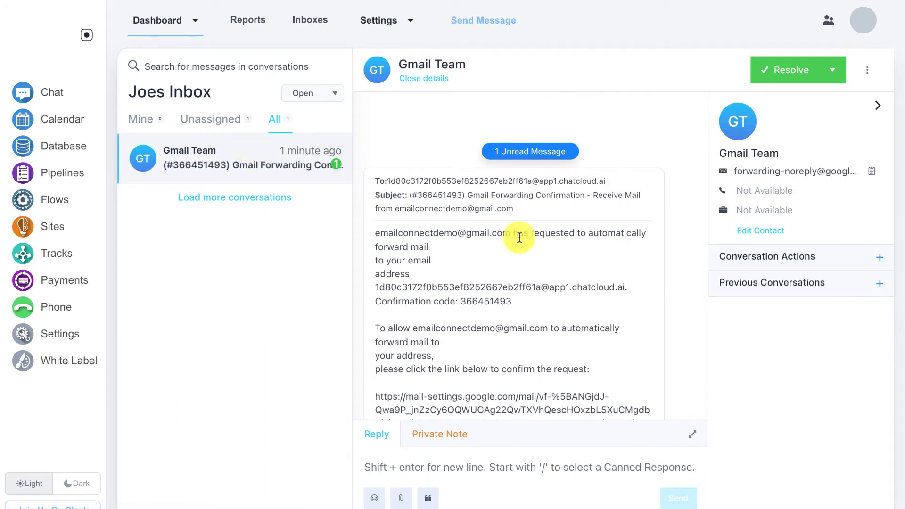
Step: Copy the confirmation code from the email and return to Gmail's forwarding settings
{"action": "scroll", "coordinate": [519, 237], "scroll_direction": "down", "scroll_amount": 3}
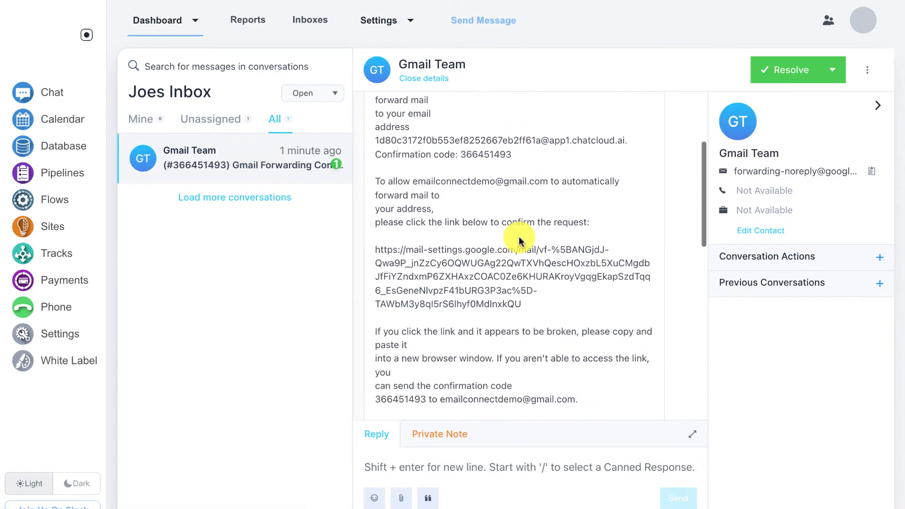
{"action": "scroll", "coordinate": [479, 150], "scroll_direction": "down", "scroll_amount": 1}
{"action": "double_click", "coordinate": [481, 123]}
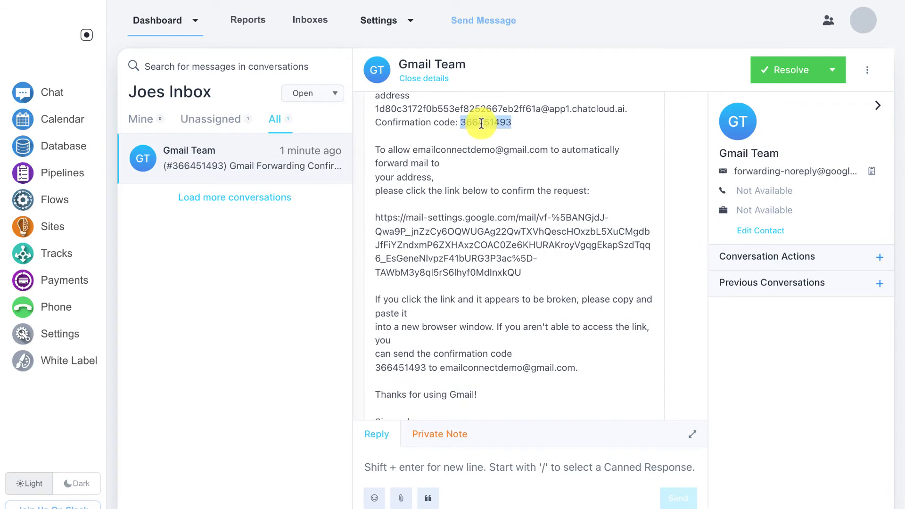
{"action": "right_click", "coordinate": [482, 124]}
{"action": "left_click", "coordinate": [486, 142]}
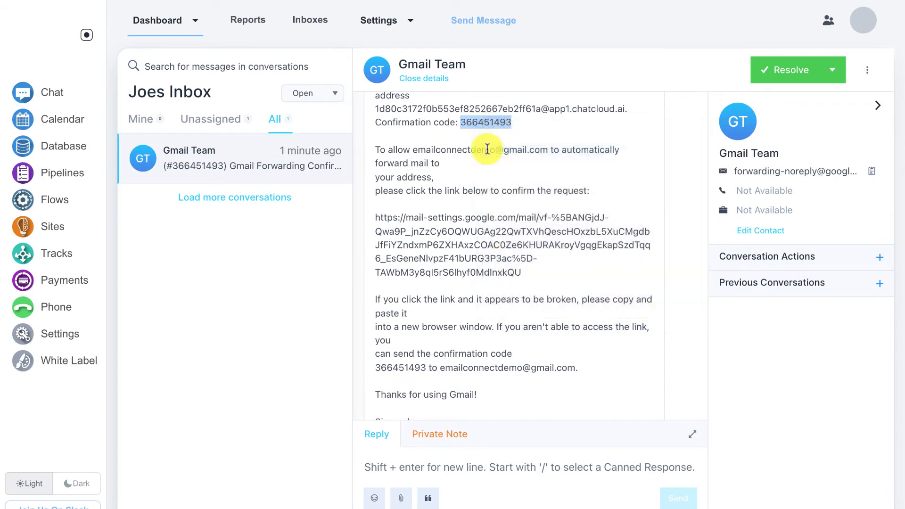
{"action": "left_click", "coordinate": [368, 1]}
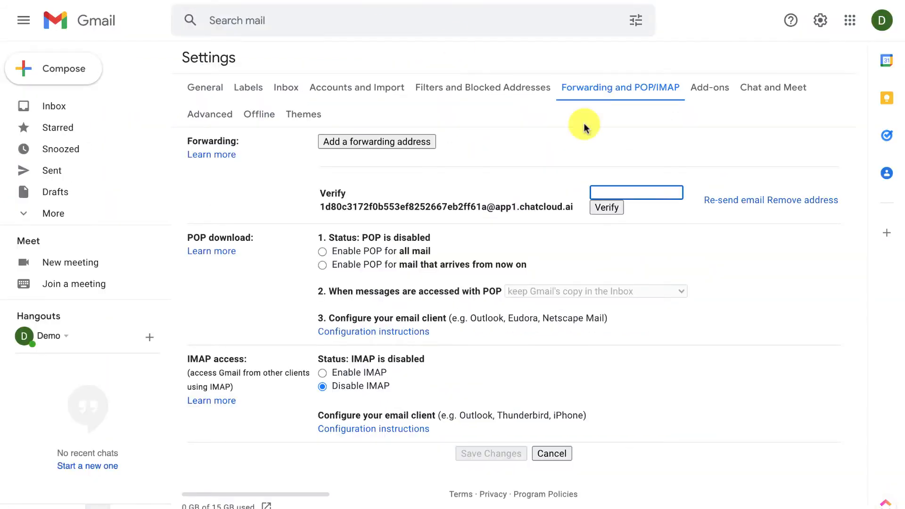
Step: Paste the confirmation code and verify the ChatCloud forwarding address
{"action": "right_click", "coordinate": [608, 188]}
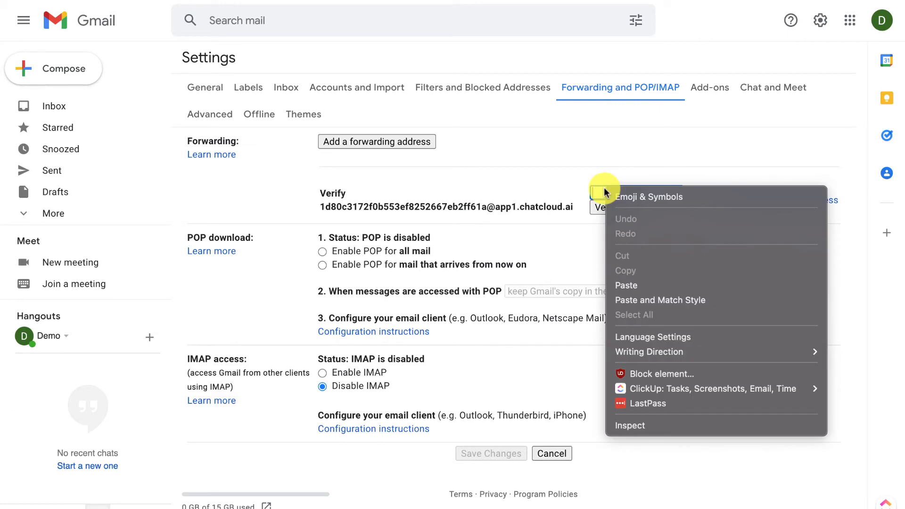
{"action": "left_click", "coordinate": [630, 285]}
{"action": "left_click", "coordinate": [608, 208]}
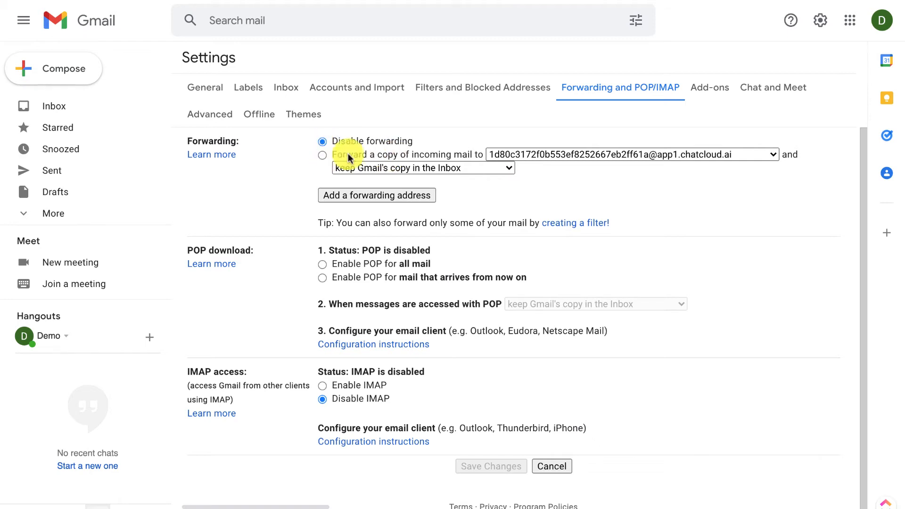
Step: Forward a copy of incoming mail to ChatCloud, keep Gmail's copy in the Inbox, and save
{"action": "left_click", "coordinate": [323, 155]}
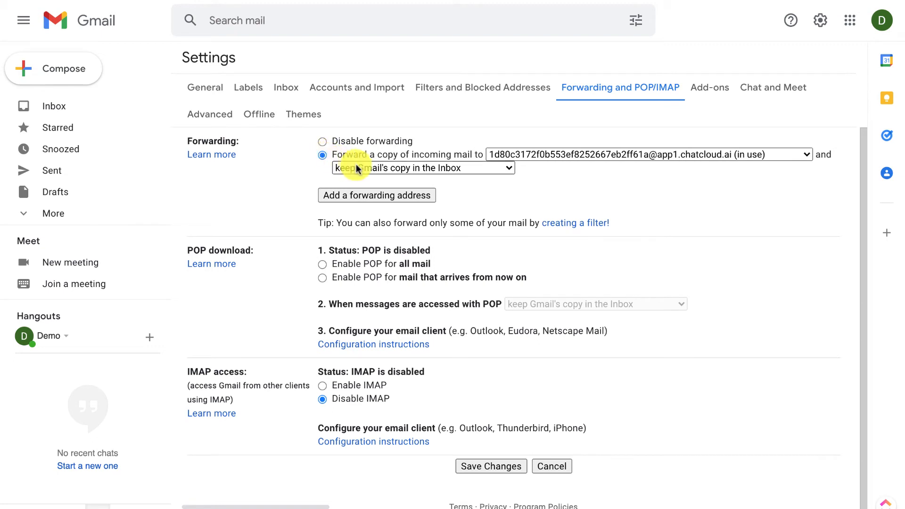
{"action": "left_click", "coordinate": [405, 168]}
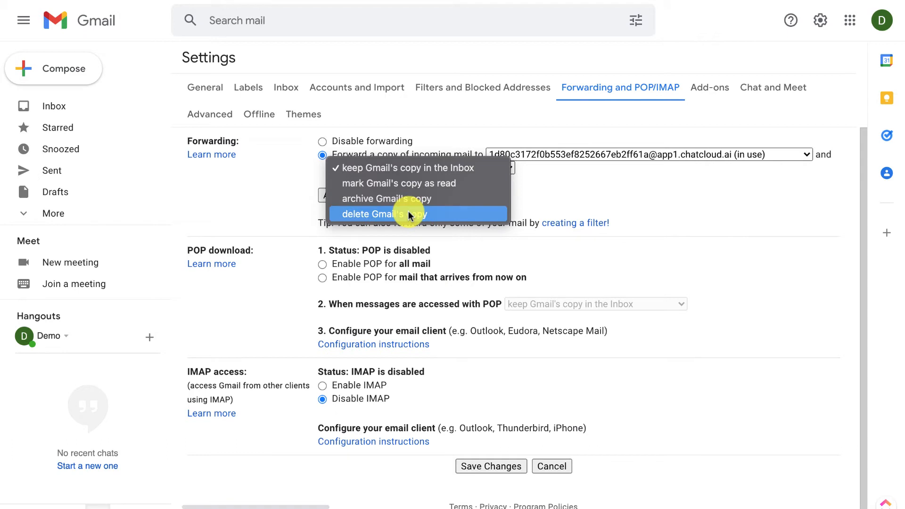
{"action": "left_click", "coordinate": [422, 170]}
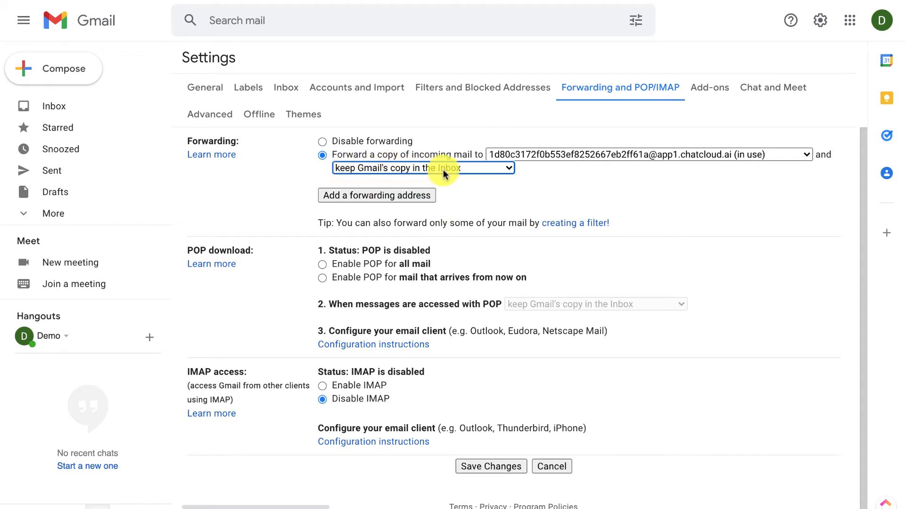
{"action": "left_click", "coordinate": [493, 466]}
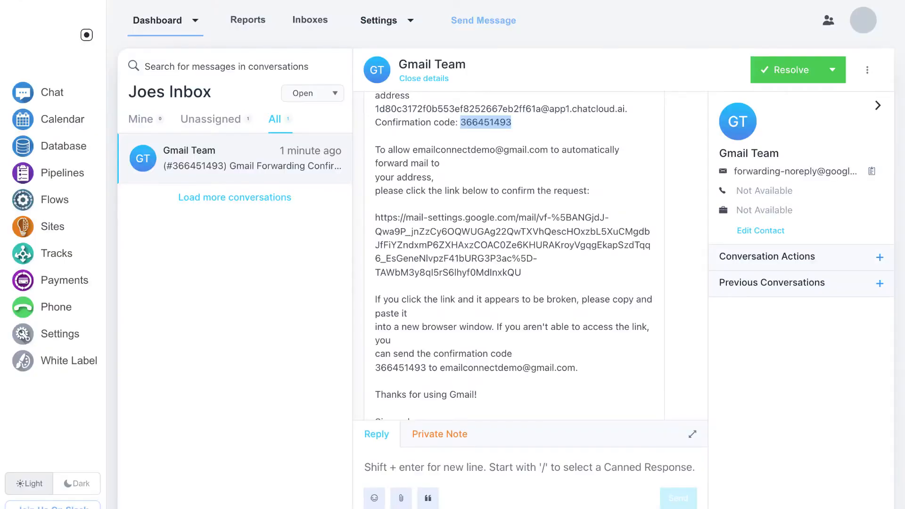
Step: Scroll through the Gmail Team confirmation email and show the Resolve status options
{"action": "scroll", "coordinate": [424, 221], "scroll_direction": "up", "scroll_amount": 3}
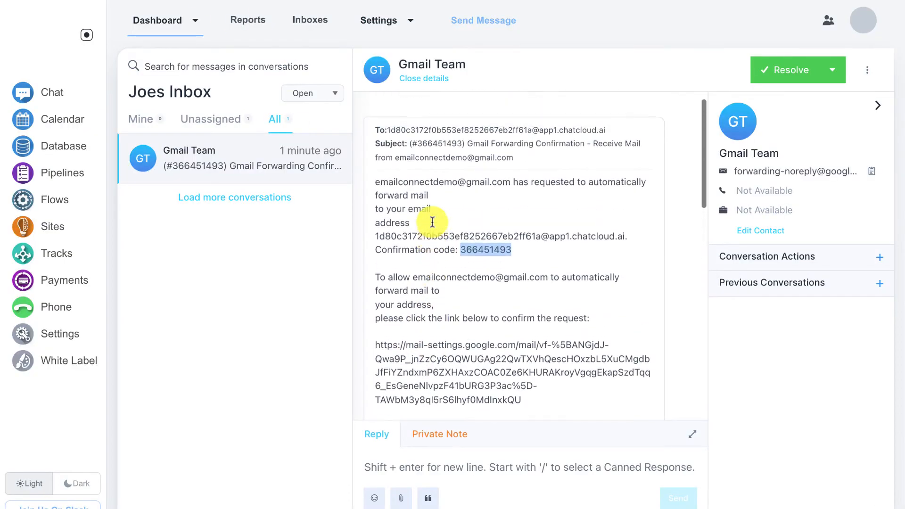
{"action": "scroll", "coordinate": [432, 222], "scroll_direction": "up", "scroll_amount": 1}
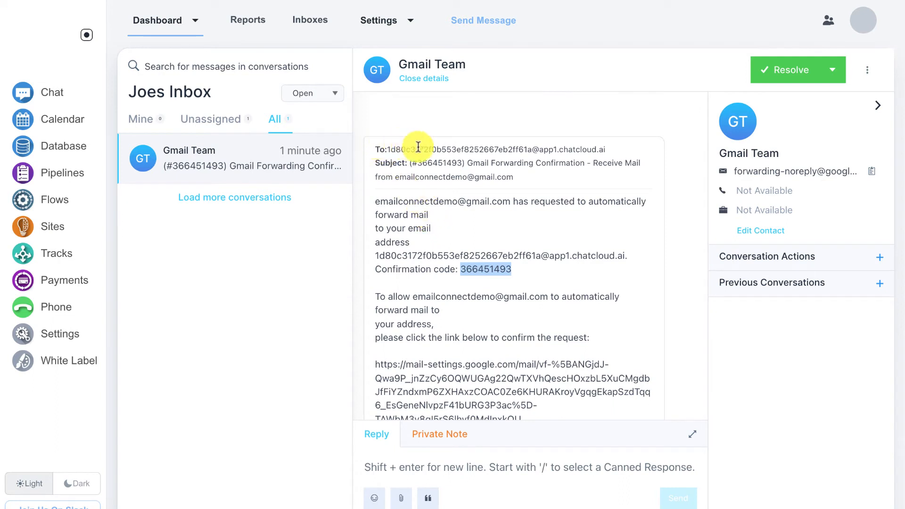
{"action": "scroll", "coordinate": [486, 191], "scroll_direction": "down", "scroll_amount": 5}
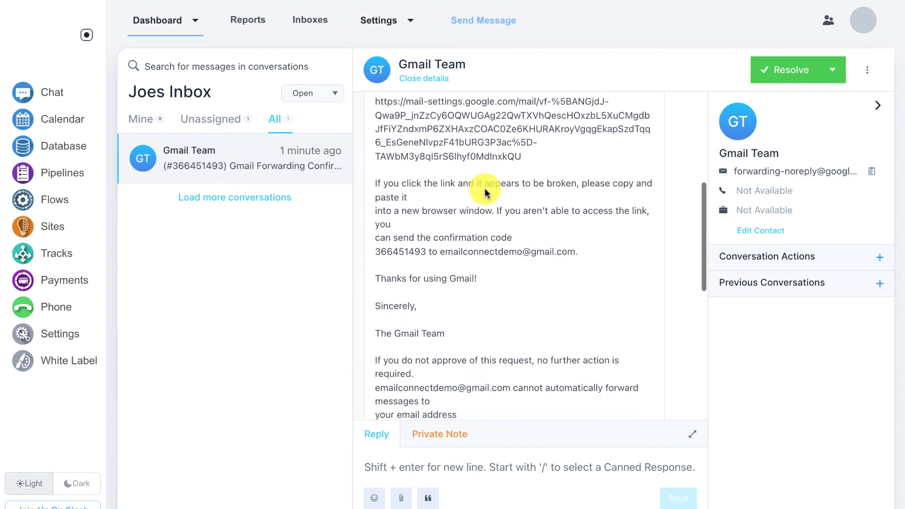
{"action": "scroll", "coordinate": [486, 189], "scroll_direction": "down", "scroll_amount": 1}
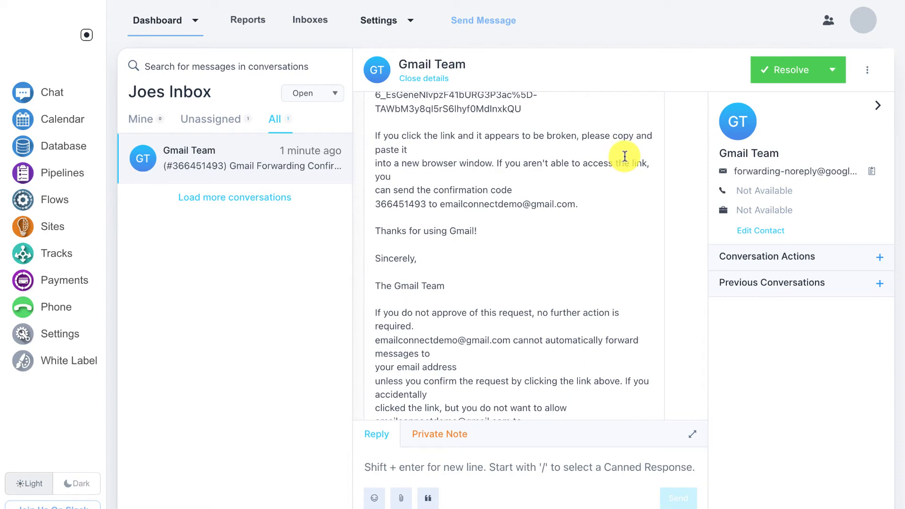
{"action": "left_click", "coordinate": [830, 71]}
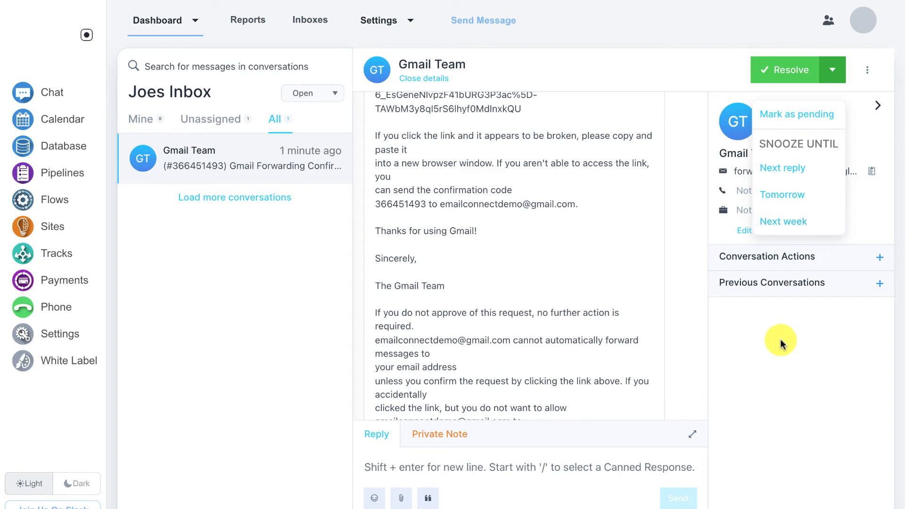
Step: Show All conversations, expand the contact's Previous Conversations (none), then go to the Inboxes list
{"action": "left_click", "coordinate": [203, 258]}
{"action": "left_click", "coordinate": [279, 127]}
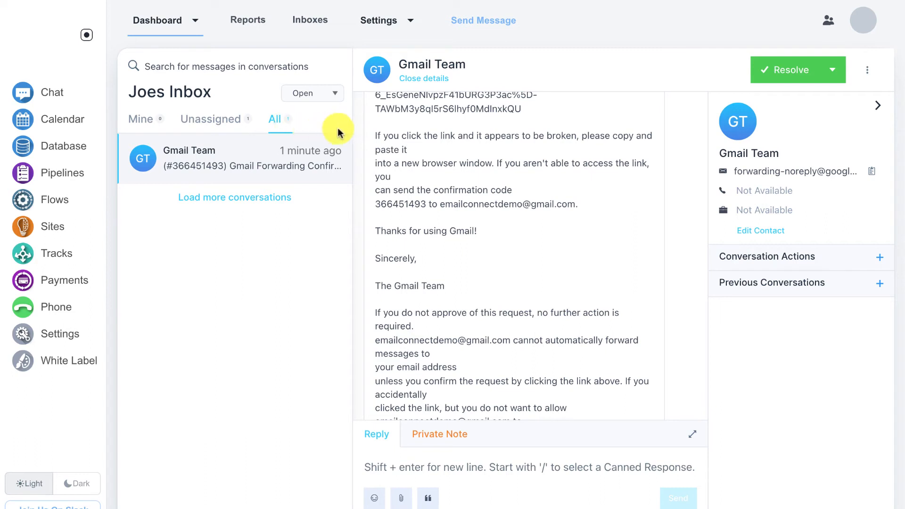
{"action": "left_click", "coordinate": [832, 69]}
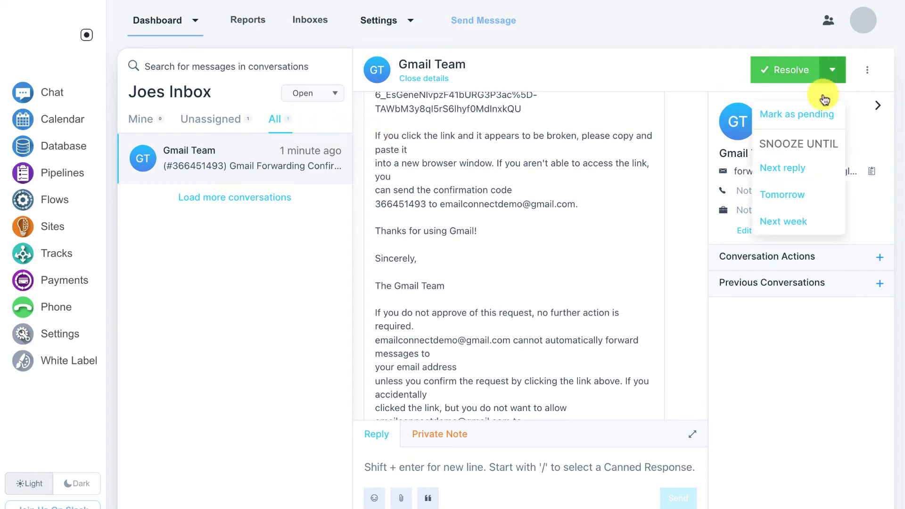
{"action": "left_click", "coordinate": [800, 337]}
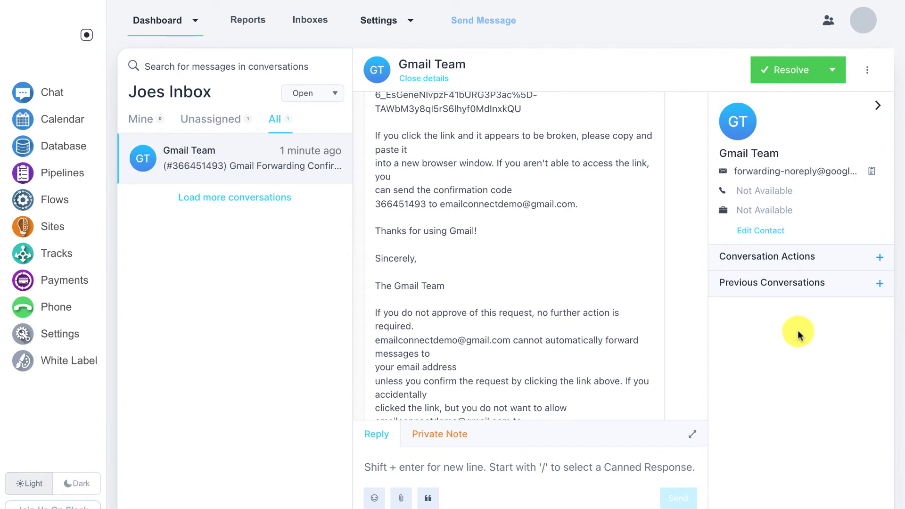
{"action": "left_click", "coordinate": [794, 290]}
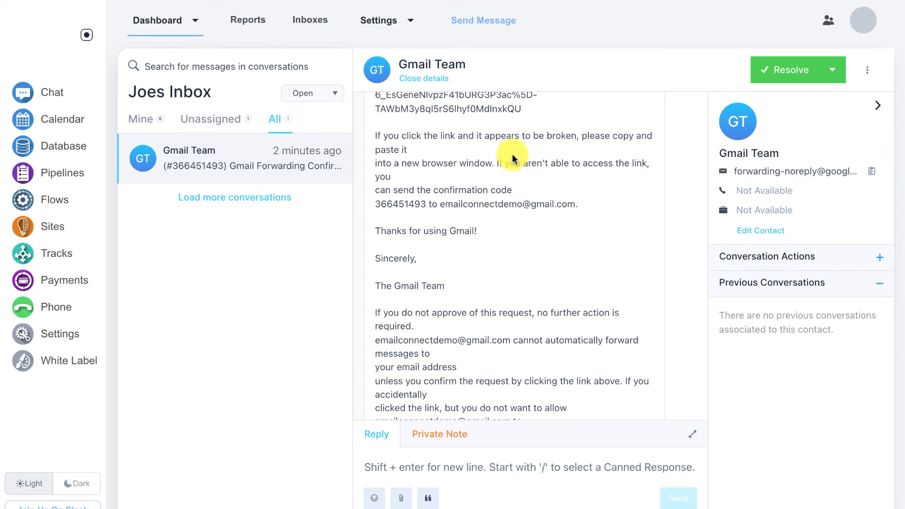
{"action": "left_click", "coordinate": [316, 28]}
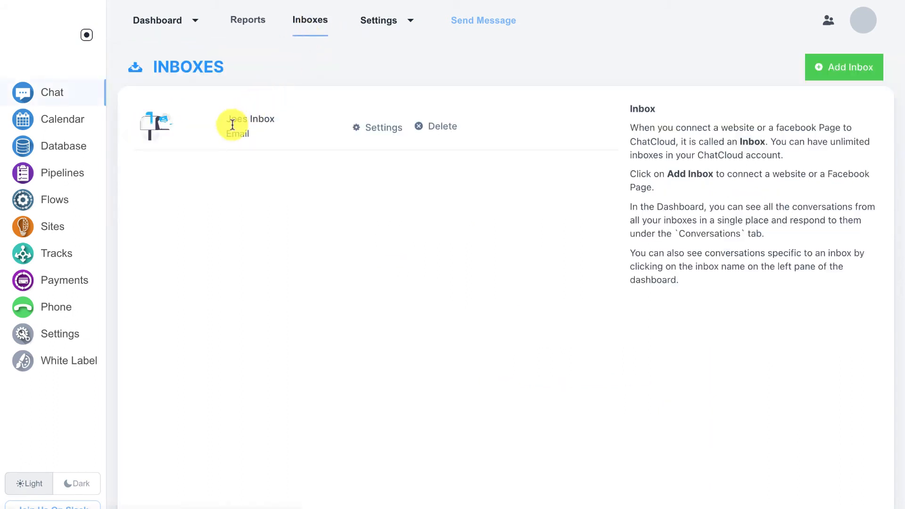
Step: View the Add Inbox channel choices, then open the Reports overview showing 1 conversation on 14/Jan
{"action": "left_click", "coordinate": [825, 71]}
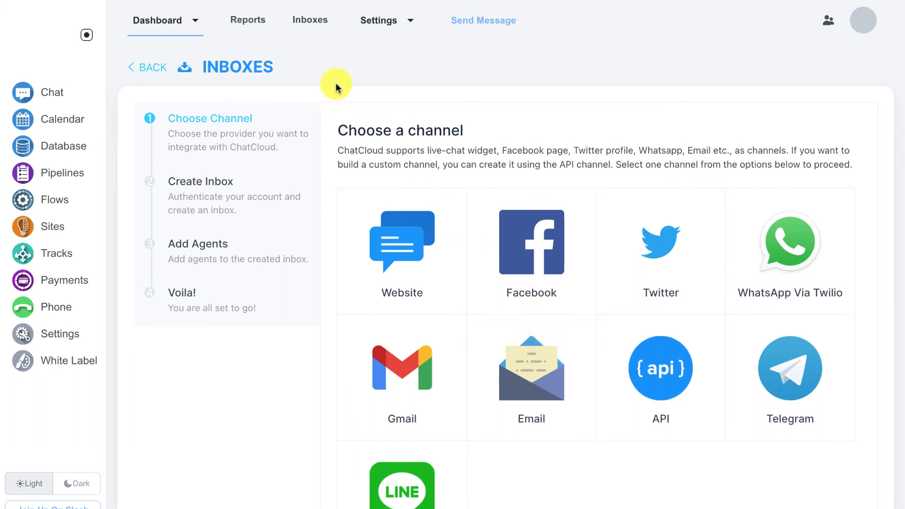
{"action": "left_click", "coordinate": [247, 28]}
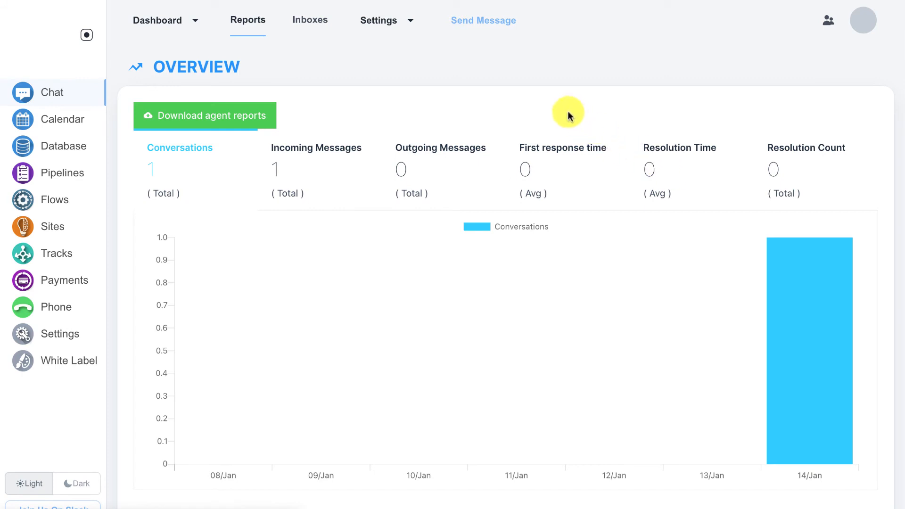
{"action": "left_click", "coordinate": [496, 27]}
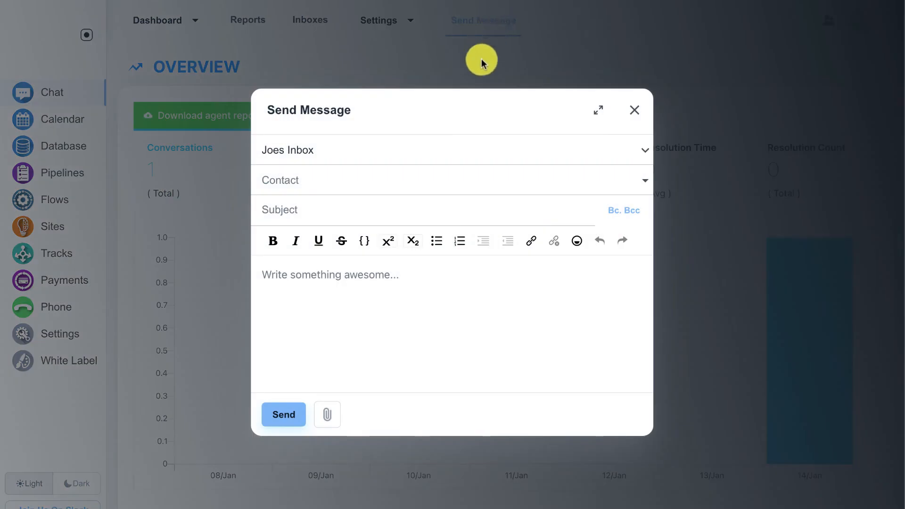
{"action": "left_click", "coordinate": [469, 150]}
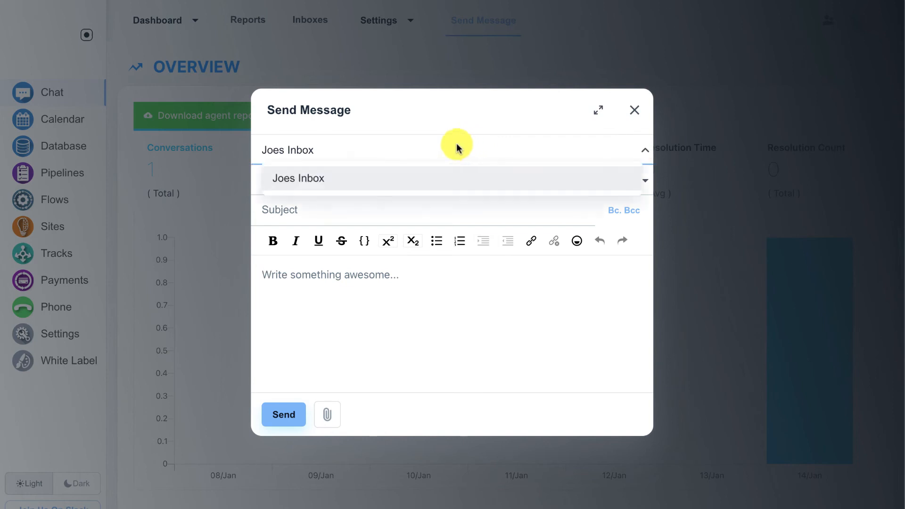
{"action": "left_click", "coordinate": [421, 111]}
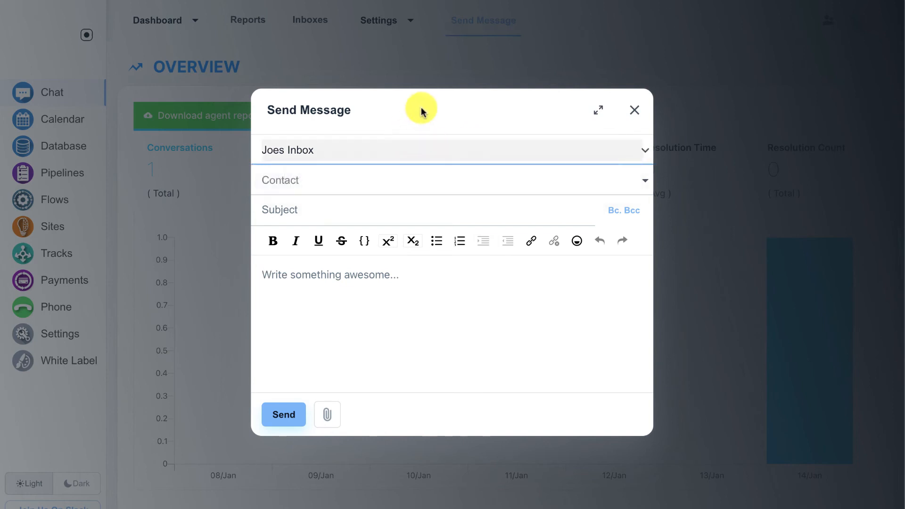
{"action": "left_click", "coordinate": [635, 110]}
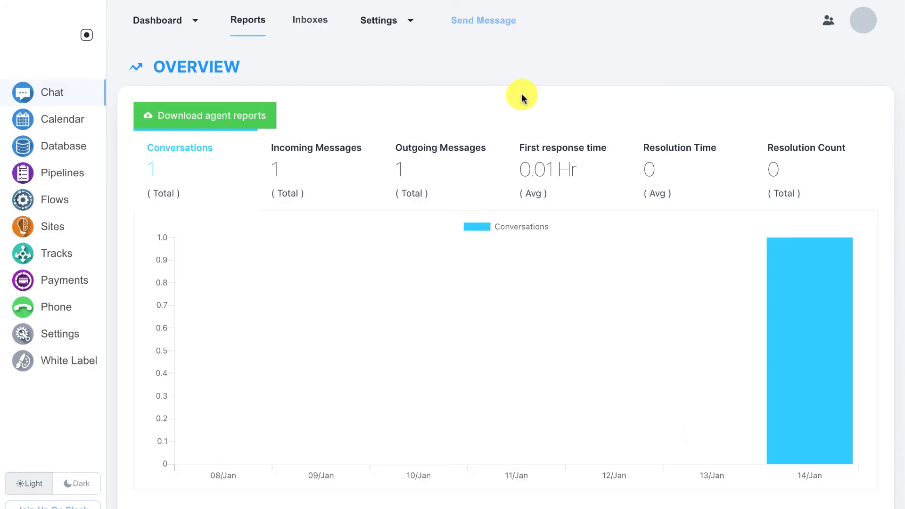
Step: Open Joes Inbox's settings from the Inboxes list and scroll through its general settings
{"action": "left_click", "coordinate": [312, 28]}
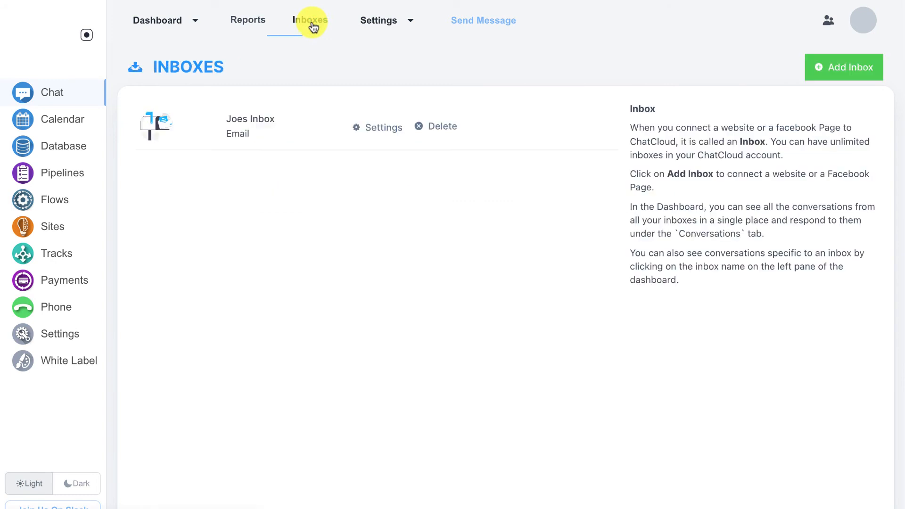
{"action": "left_click", "coordinate": [375, 130]}
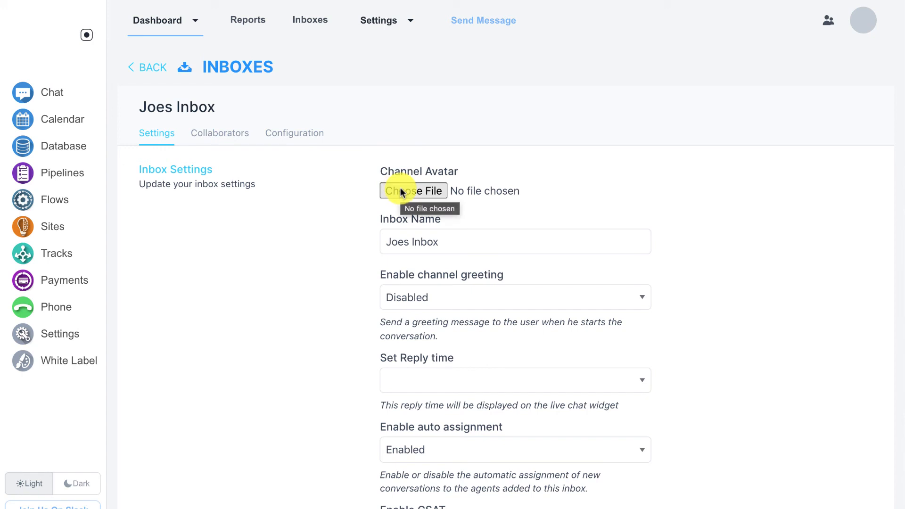
{"action": "scroll", "coordinate": [401, 192], "scroll_direction": "down", "scroll_amount": 1}
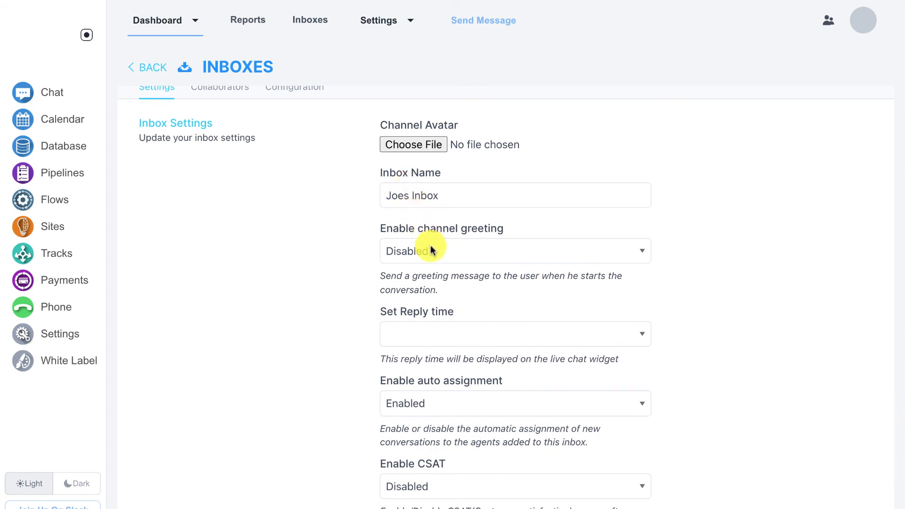
{"action": "scroll", "coordinate": [430, 242], "scroll_direction": "down", "scroll_amount": 1}
{"action": "scroll", "coordinate": [430, 255], "scroll_direction": "down", "scroll_amount": 1}
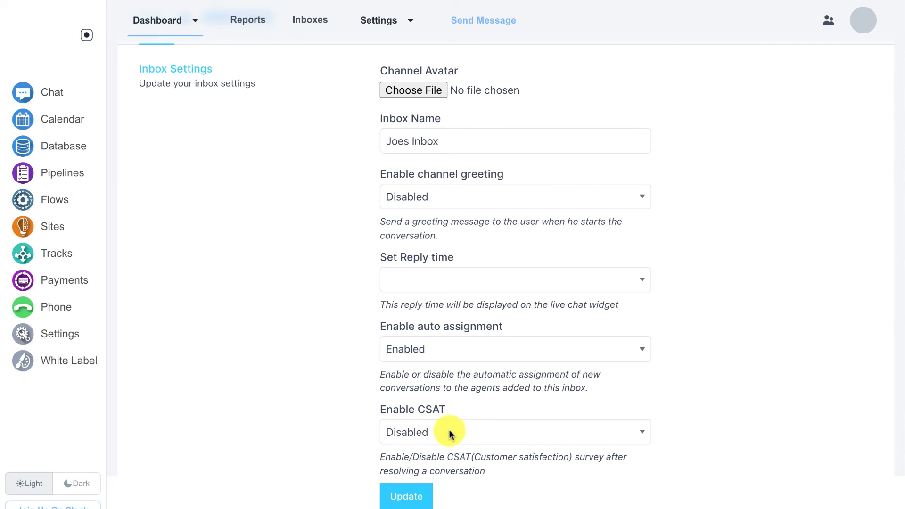
{"action": "scroll", "coordinate": [449, 428], "scroll_direction": "up", "scroll_amount": 2}
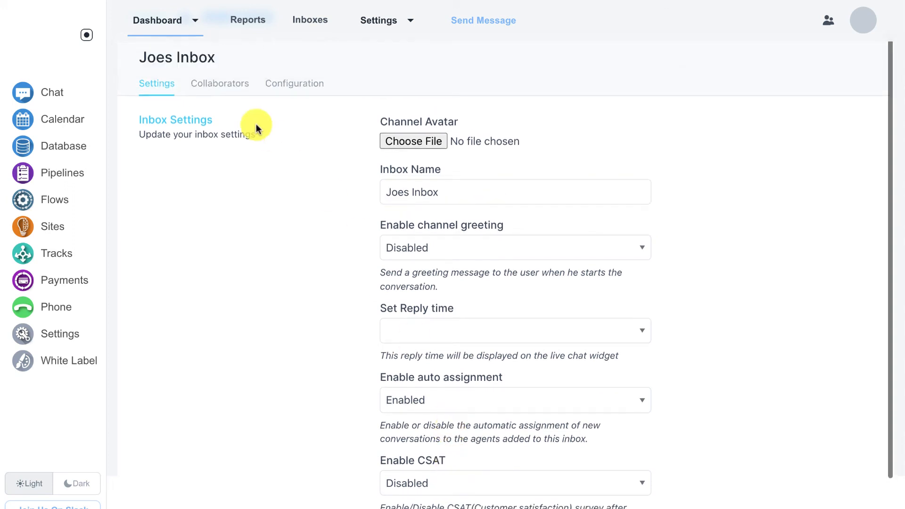
Step: Review Joes Inbox's assigned agents and select its full forwarding email address
{"action": "left_click", "coordinate": [235, 93]}
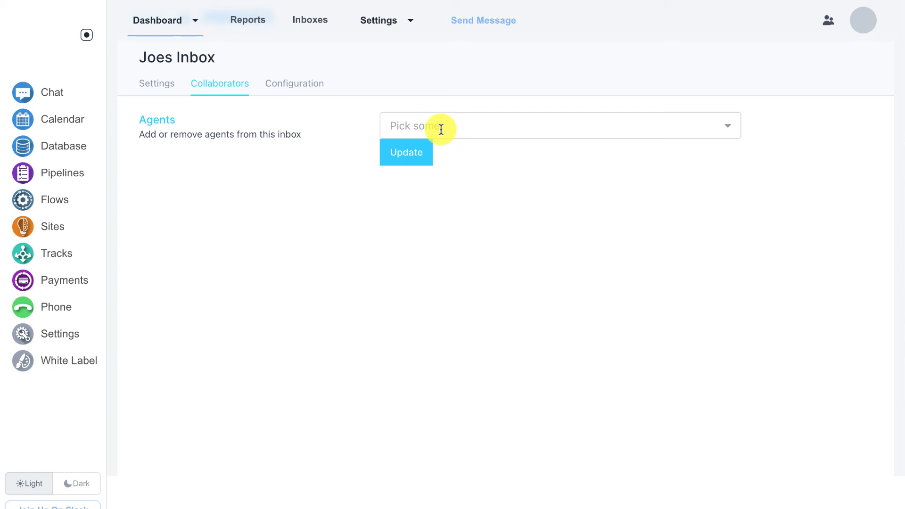
{"action": "left_click", "coordinate": [314, 90]}
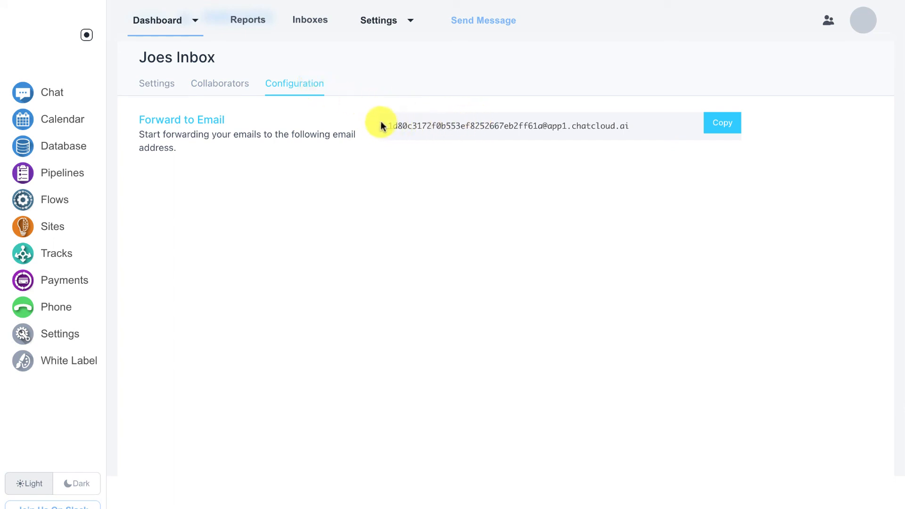
{"action": "left_click_drag", "start_coordinate": [386, 126], "coordinate": [642, 125]}
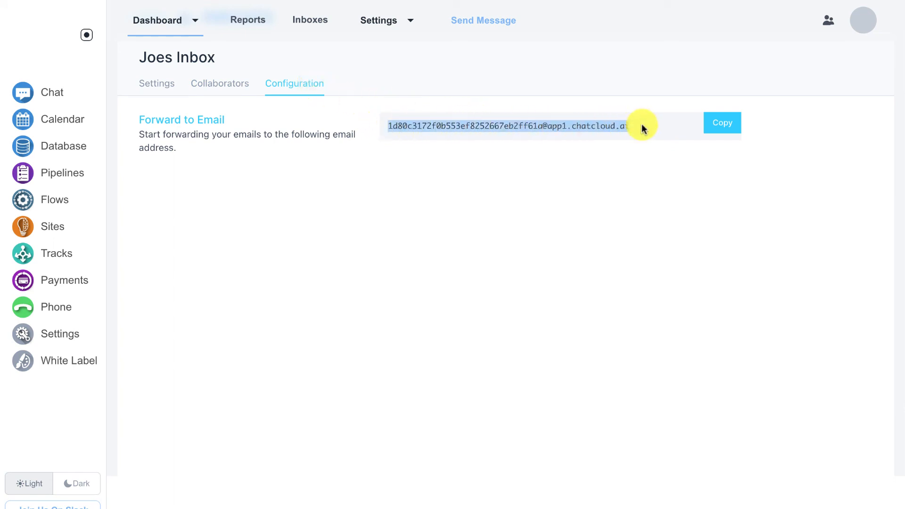
Step: Add canned response 'hi' with content 'Hello! How are you today?' under Canned Responses
{"action": "left_click", "coordinate": [408, 21]}
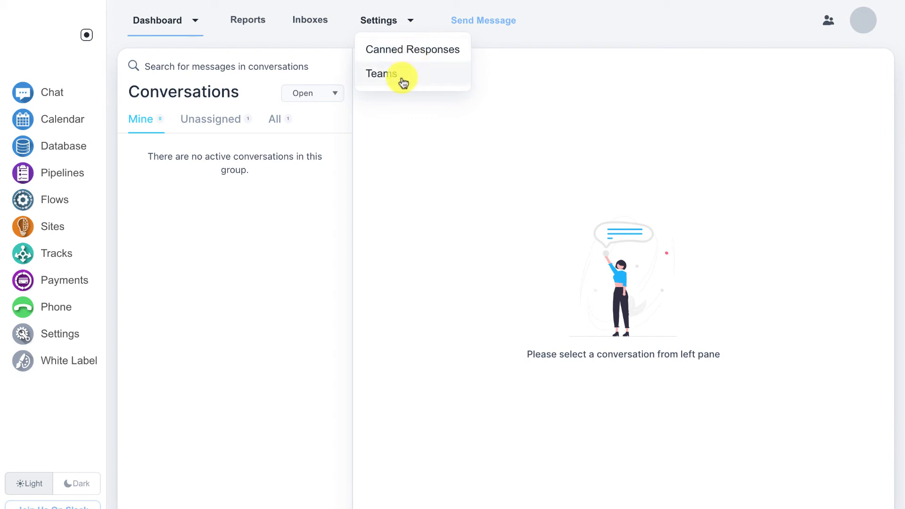
{"action": "left_click", "coordinate": [410, 54]}
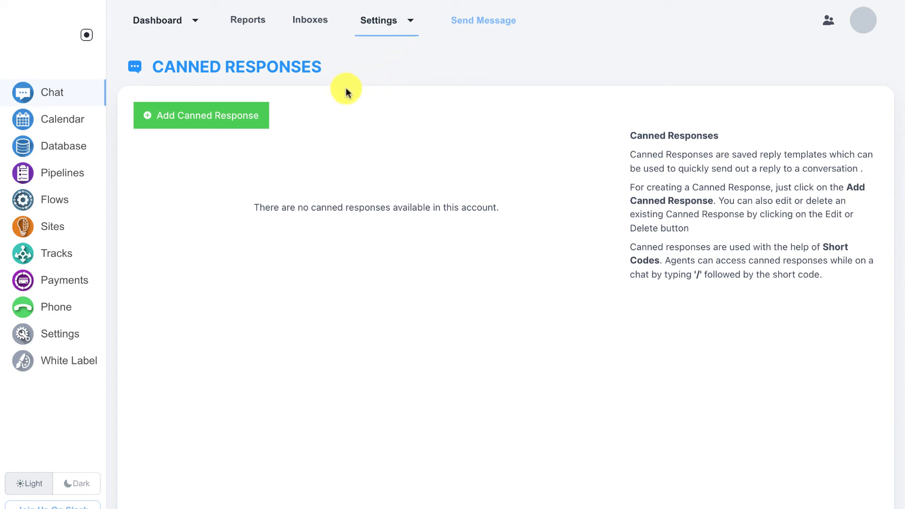
{"action": "left_click", "coordinate": [248, 118]}
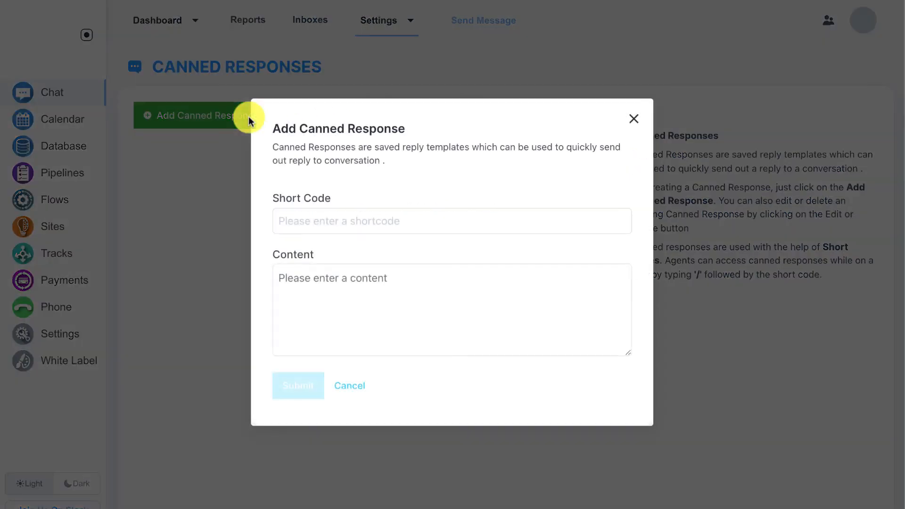
{"action": "left_click", "coordinate": [301, 218]}
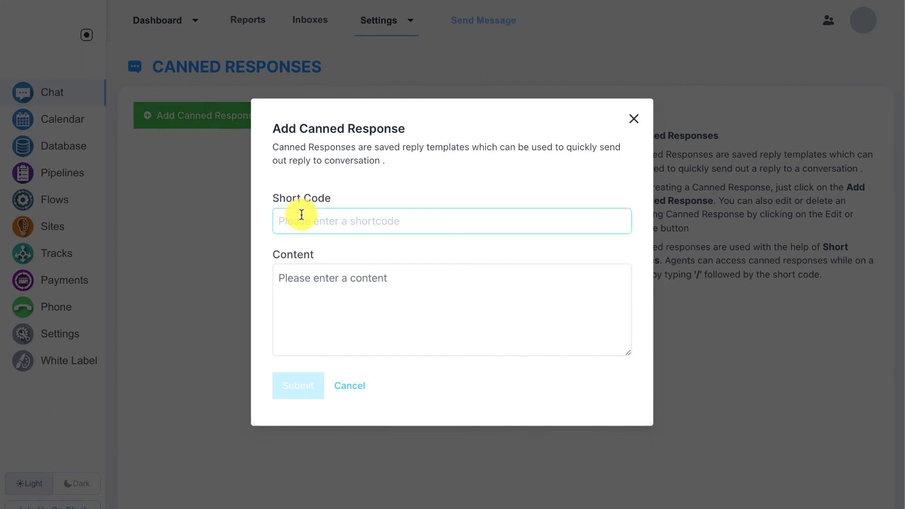
{"action": "type", "text": "hi"}
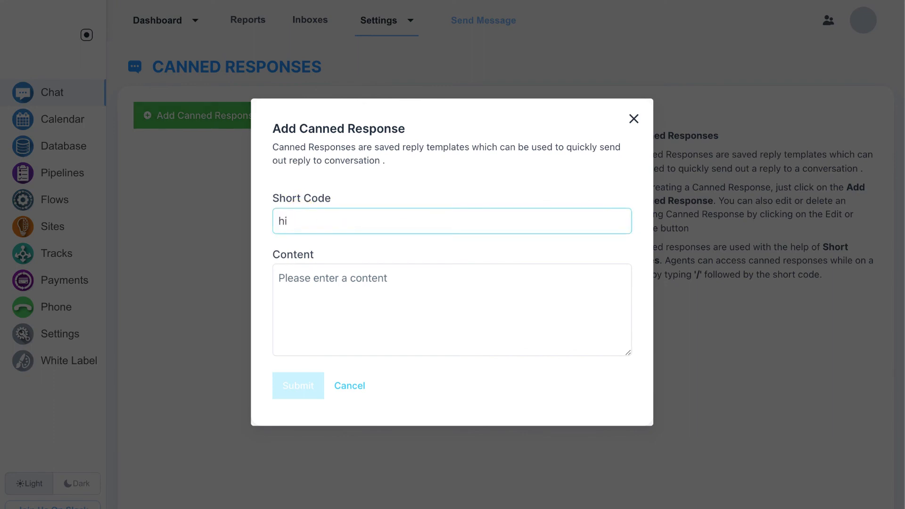
{"action": "left_click", "coordinate": [313, 282]}
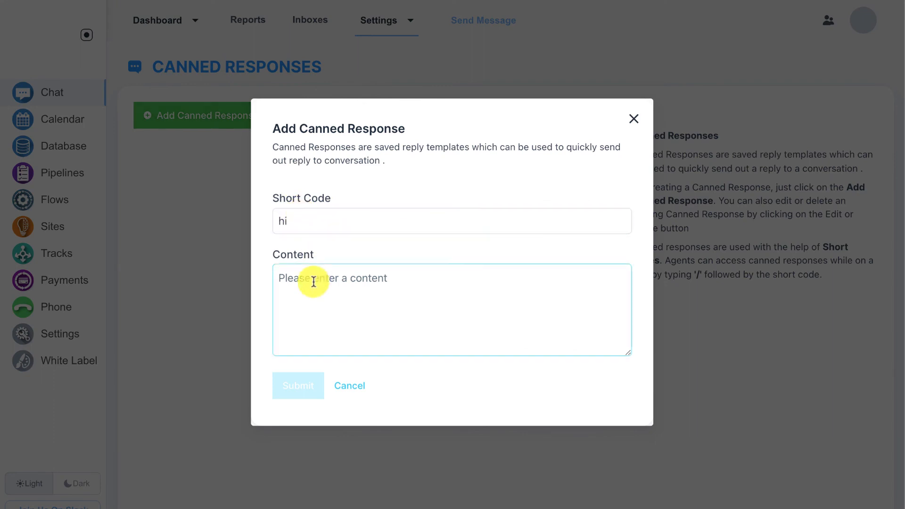
{"action": "type", "text": "Hello! "}
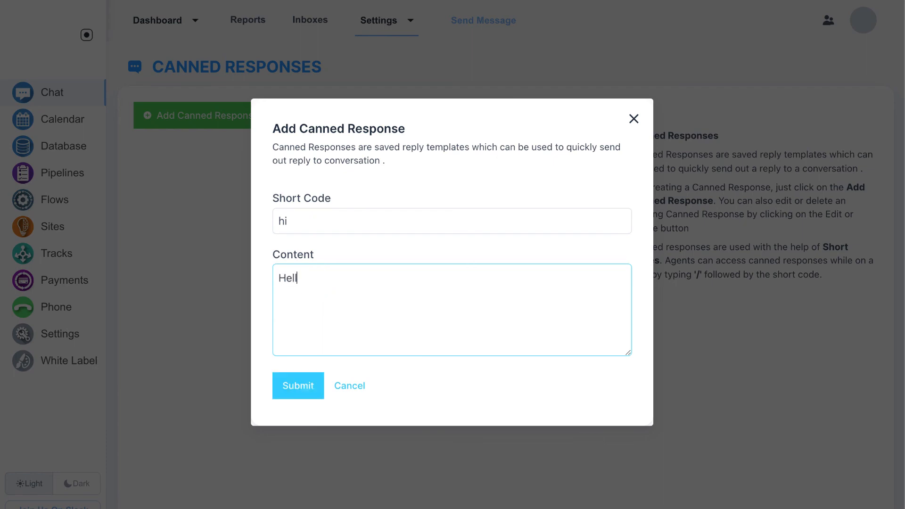
{"action": "type", "text": "How are you today?"}
{"action": "left_click", "coordinate": [304, 384]}
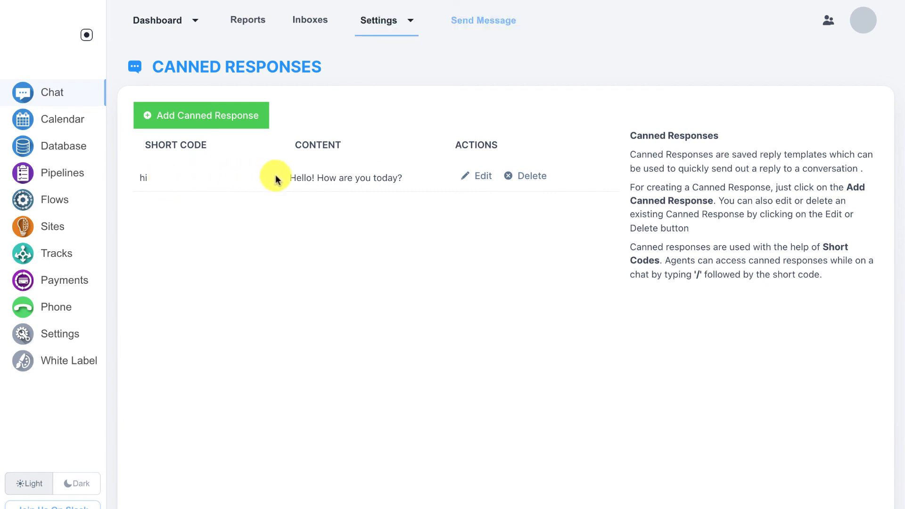
{"action": "left_click_drag", "start_coordinate": [289, 177], "coordinate": [395, 175]}
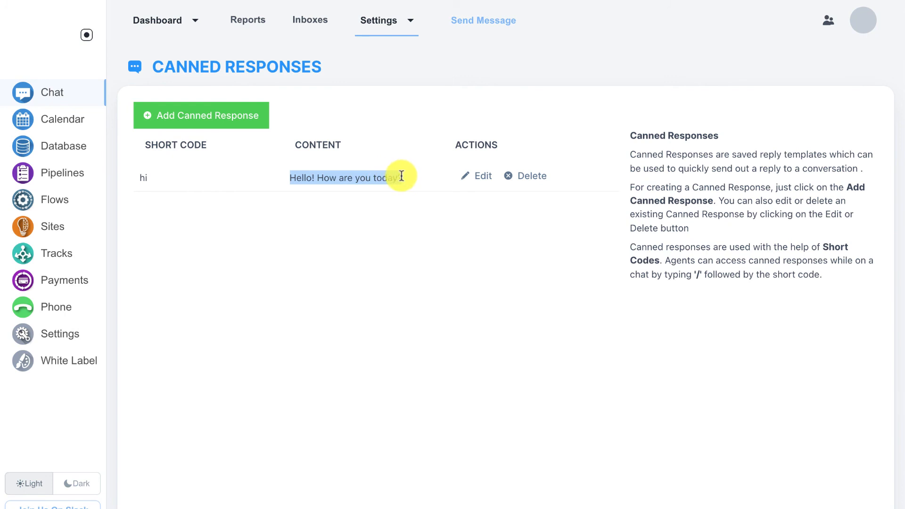
{"action": "left_click", "coordinate": [402, 177]}
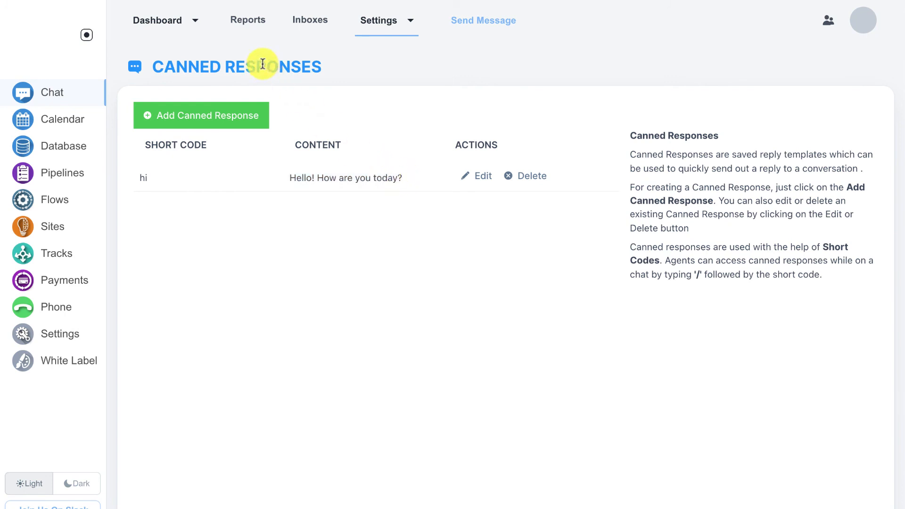
Step: Open the Gmail Team conversation from the All tab of the conversations dashboard
{"action": "left_click", "coordinate": [173, 30]}
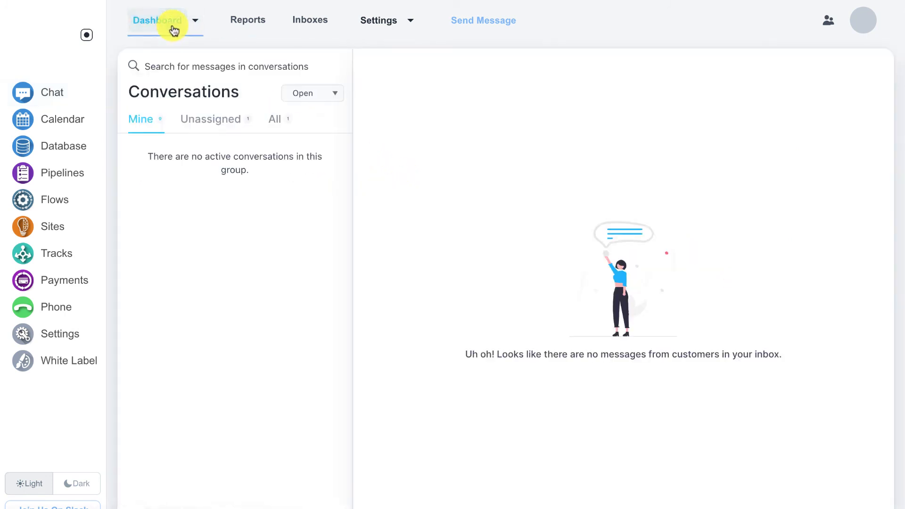
{"action": "left_click", "coordinate": [271, 120]}
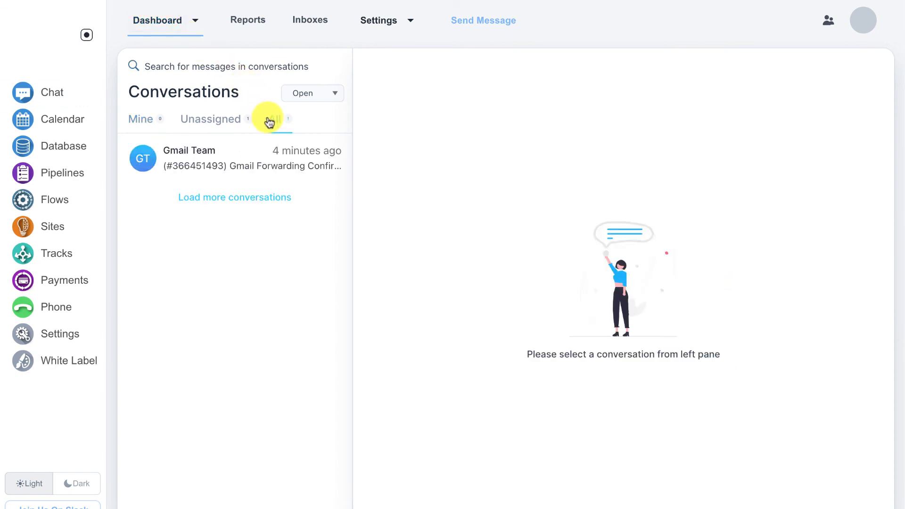
{"action": "left_click", "coordinate": [229, 150]}
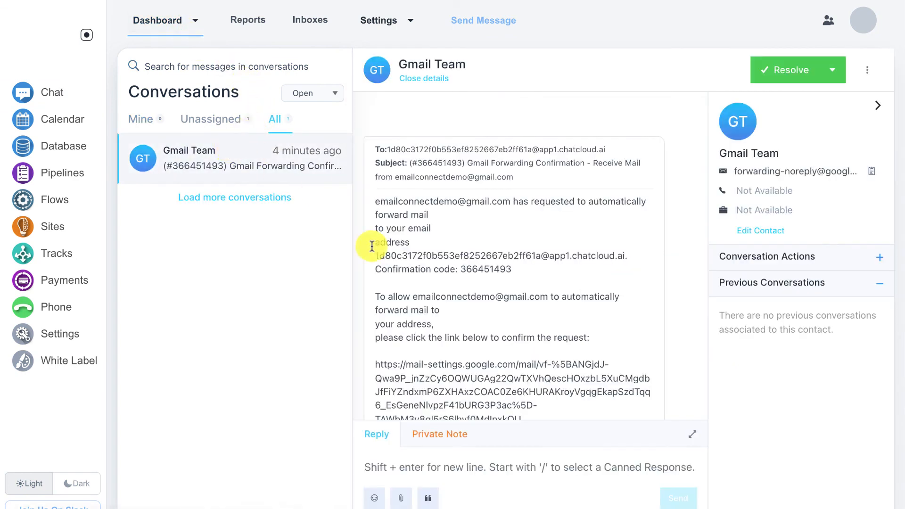
Step: Insert the hi canned response into the reply with /hi, then delete the reply text
{"action": "left_click", "coordinate": [437, 467]}
{"action": "type", "text": "/"}
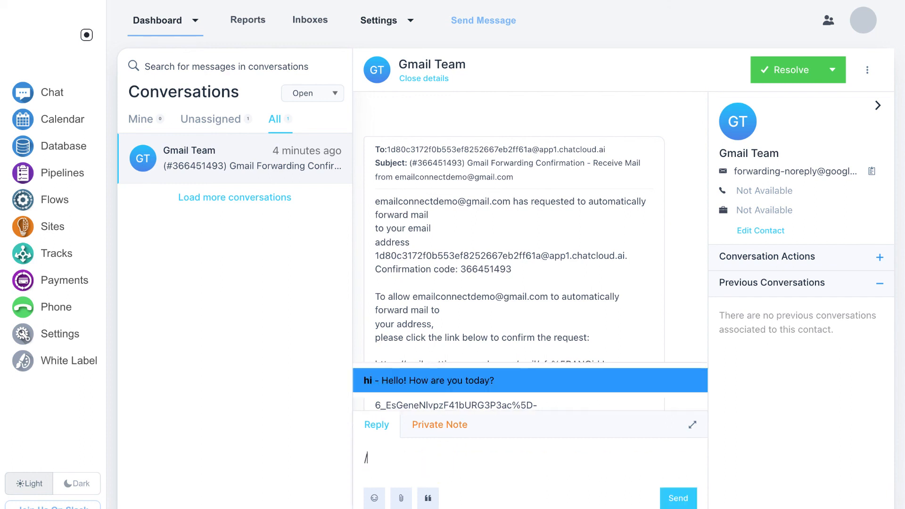
{"action": "type", "text": "hi"}
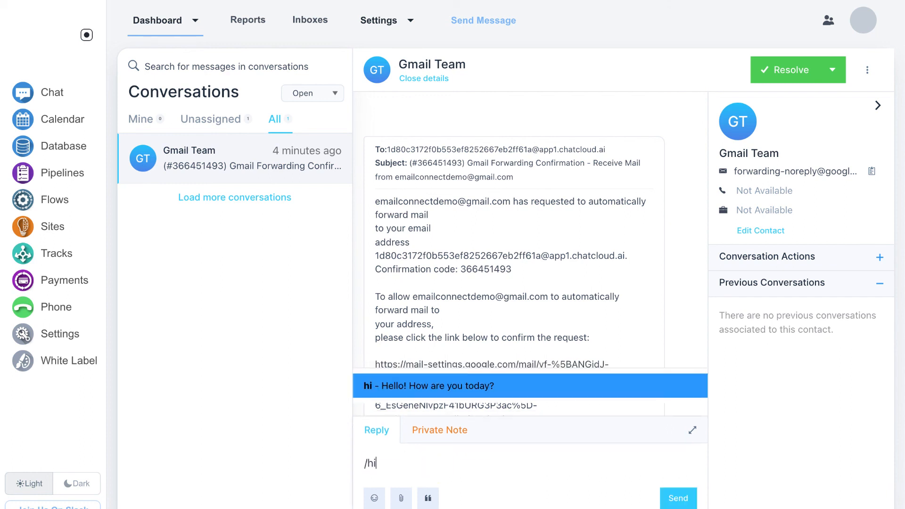
{"action": "key", "text": "Return"}
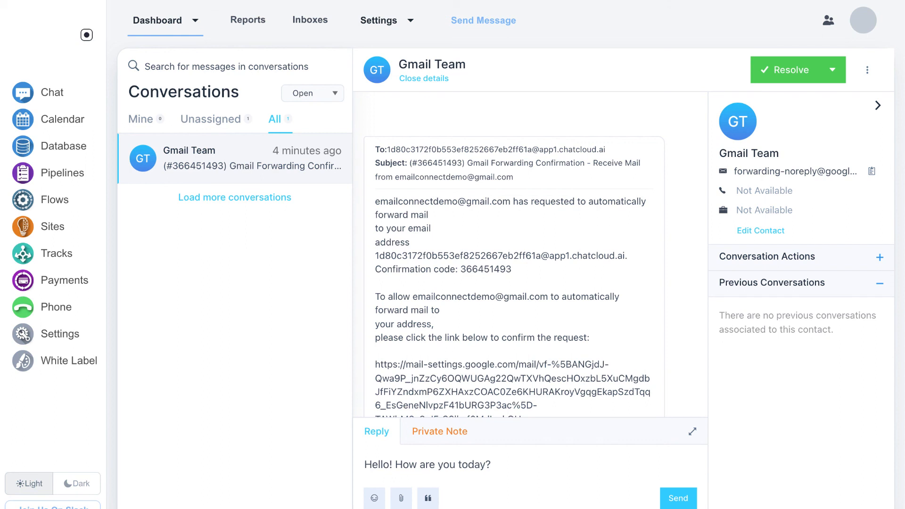
{"action": "scroll", "coordinate": [509, 336], "scroll_direction": "down", "scroll_amount": 3}
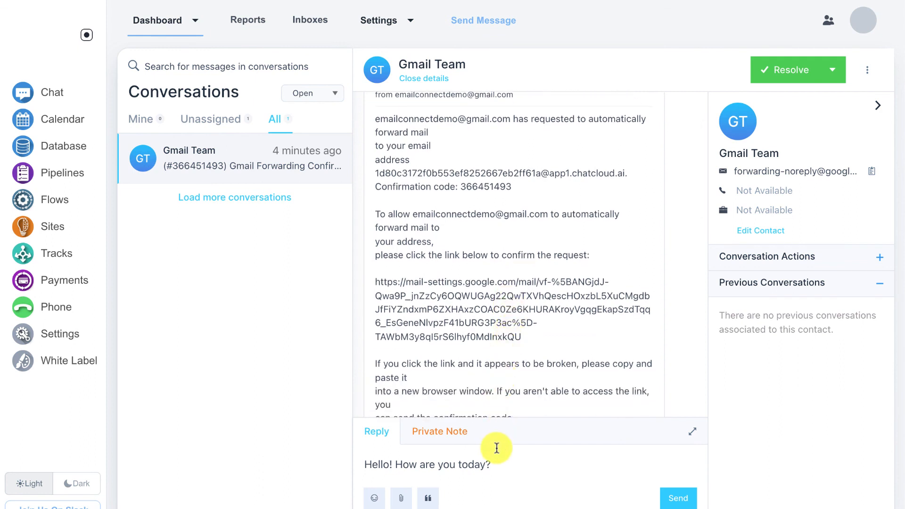
{"action": "left_click_drag", "start_coordinate": [499, 464], "coordinate": [347, 466]}
{"action": "key", "text": "ctrl+c"}
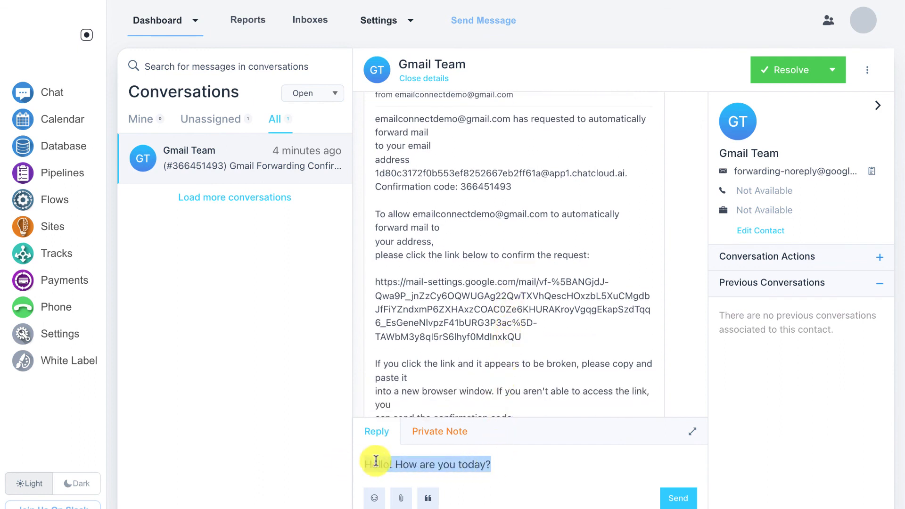
{"action": "key", "text": "BackSpace"}
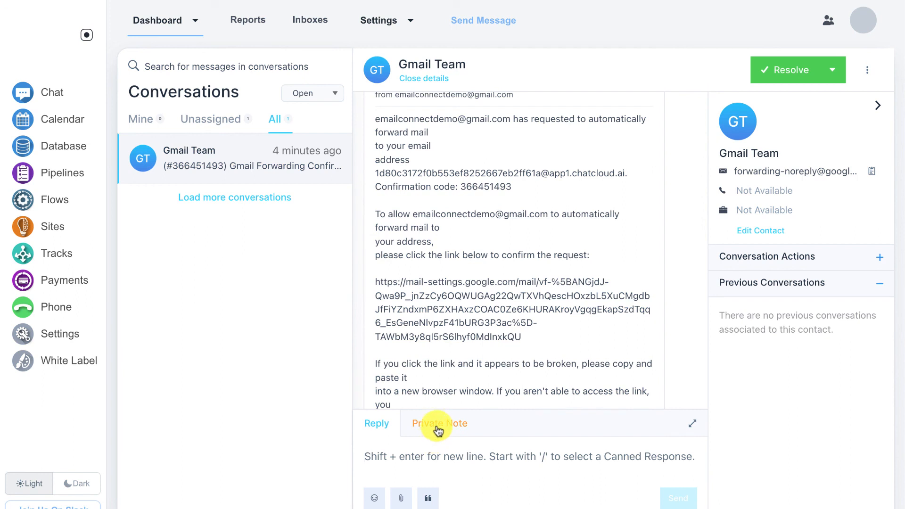
Step: Paste 'Hello! How are you today?' as a private note on the Gmail Team conversation
{"action": "left_click", "coordinate": [434, 426]}
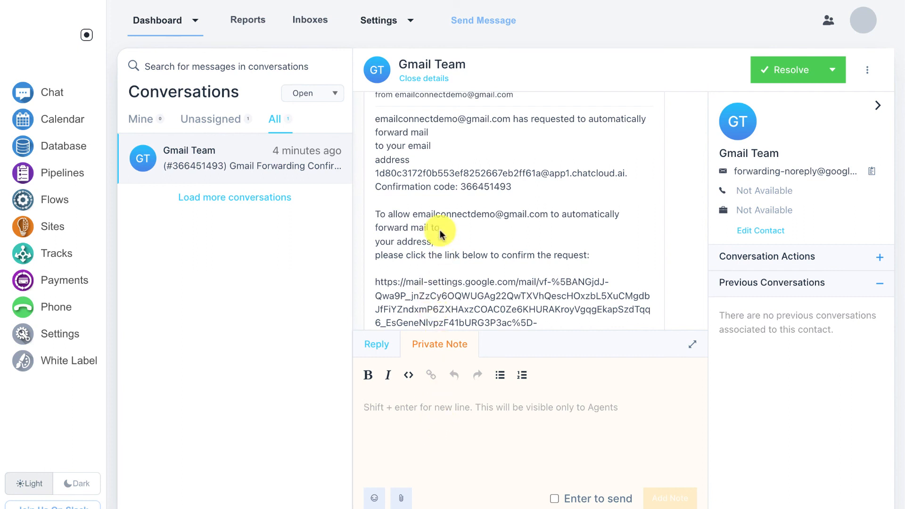
{"action": "key", "text": "ctrl+v"}
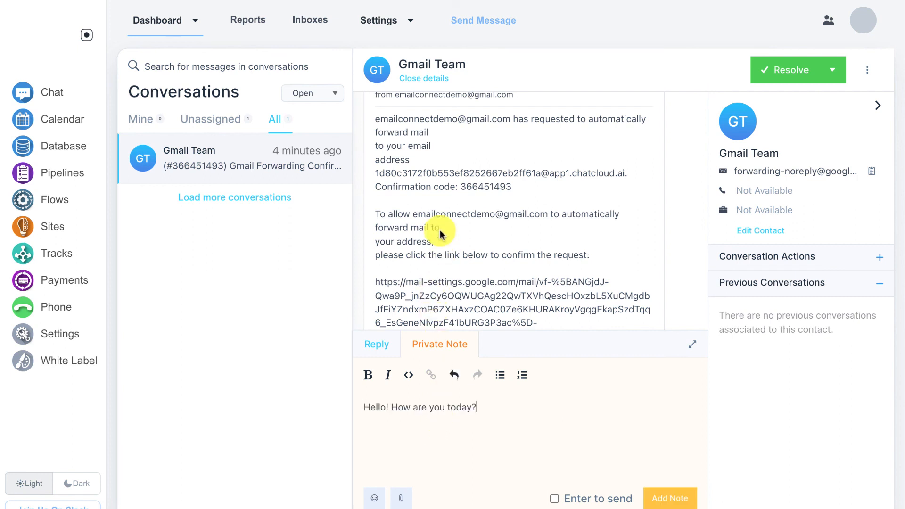
{"action": "left_click", "coordinate": [677, 498]}
{"action": "scroll", "coordinate": [608, 213], "scroll_direction": "down", "scroll_amount": 10}
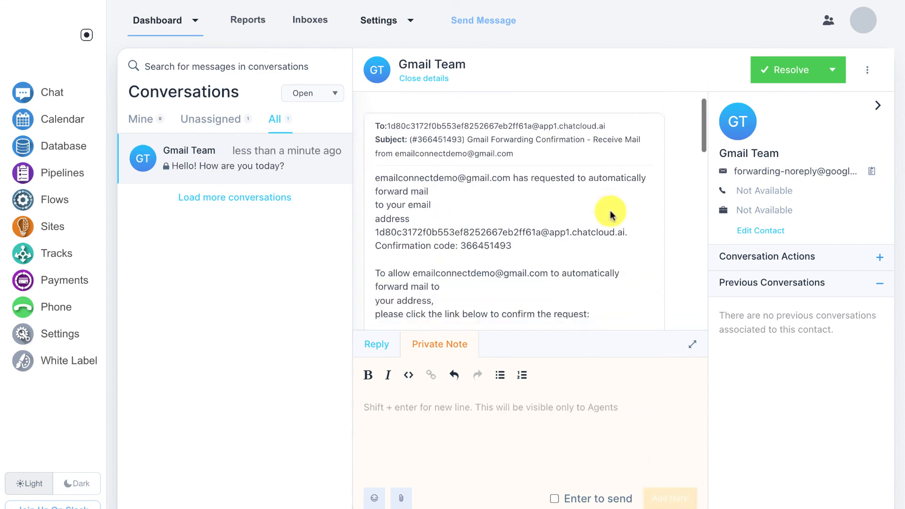
{"action": "scroll", "coordinate": [611, 212], "scroll_direction": "down", "scroll_amount": 1}
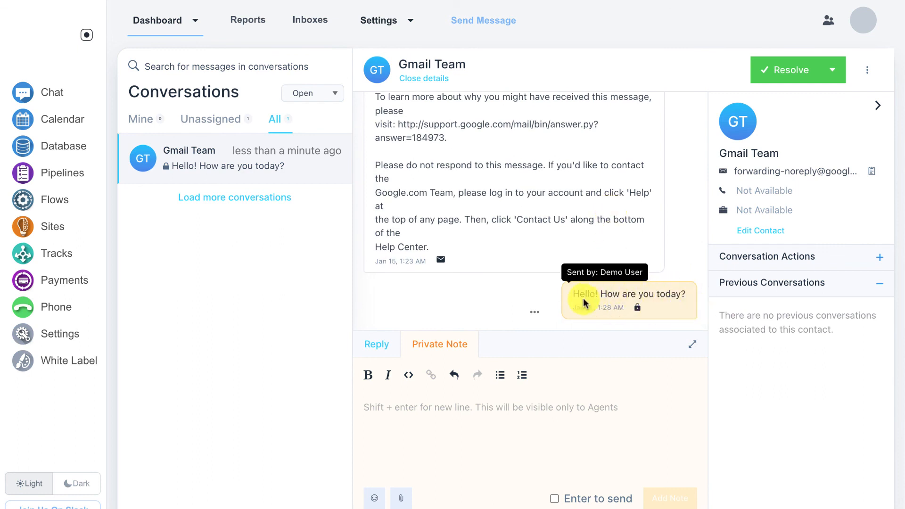
{"action": "left_click", "coordinate": [410, 20]}
Step: View the empty Teams settings page, then return to the conversations dashboard
{"action": "left_click", "coordinate": [384, 77]}
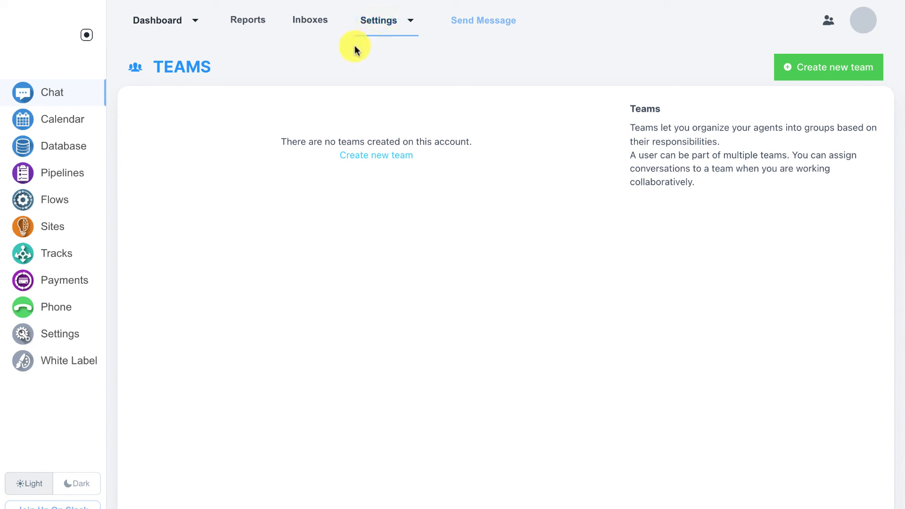
{"action": "left_click", "coordinate": [164, 27]}
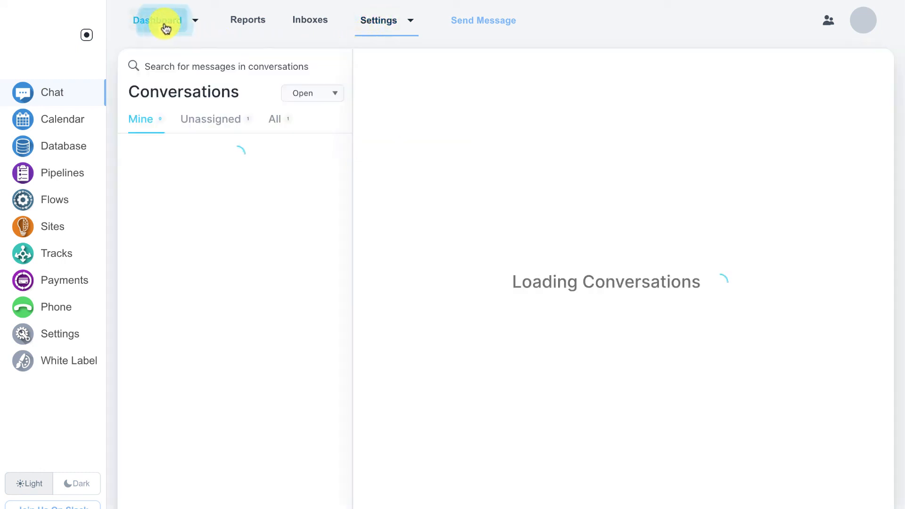